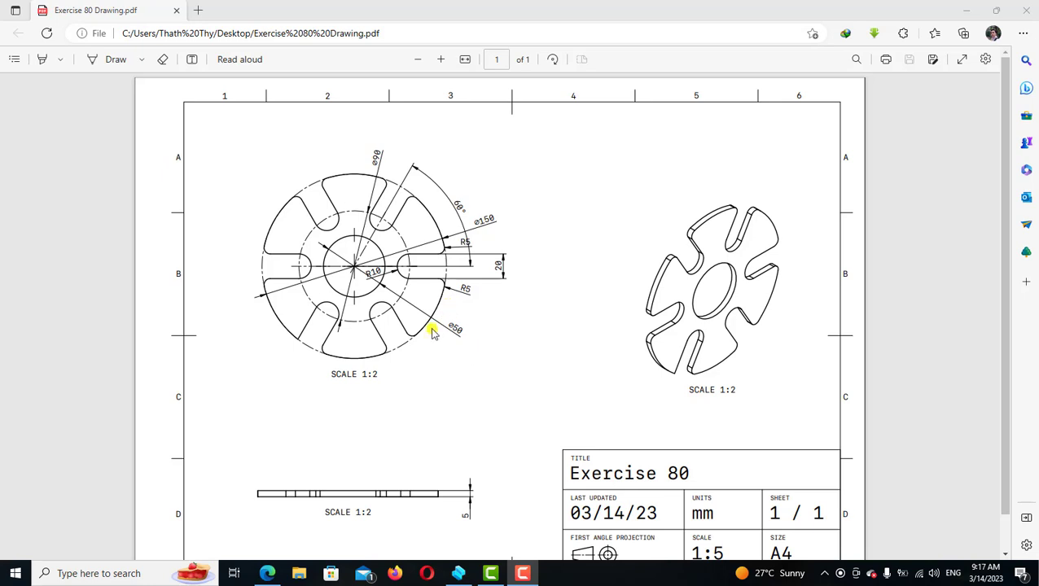
Switch from the Exercise 80 PDF drawing to the empty Shapr3D design
click(458, 574)
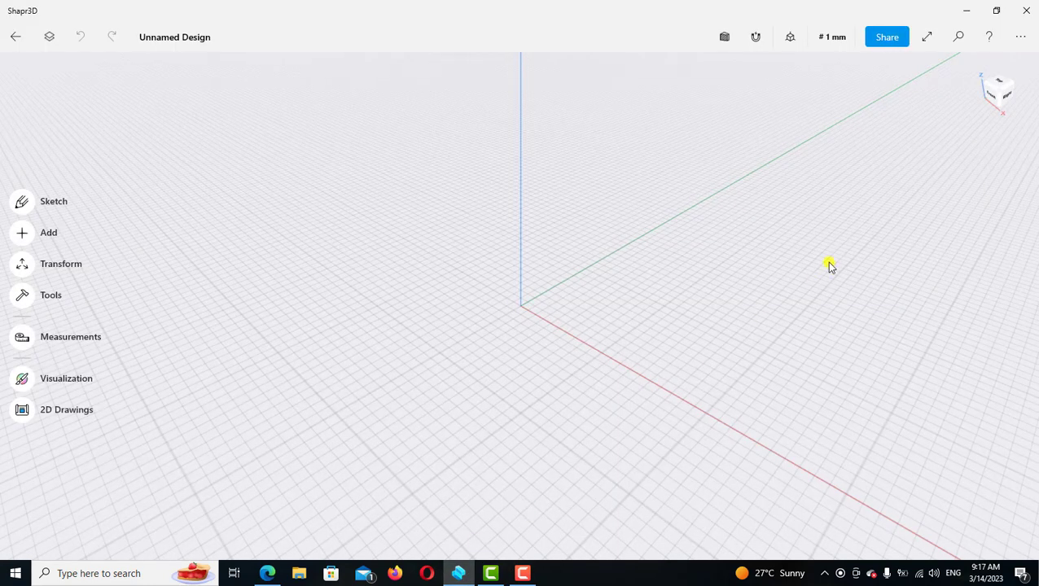
In the front view, sketch a Ø150 mm circle centred on the origin
click(992, 100)
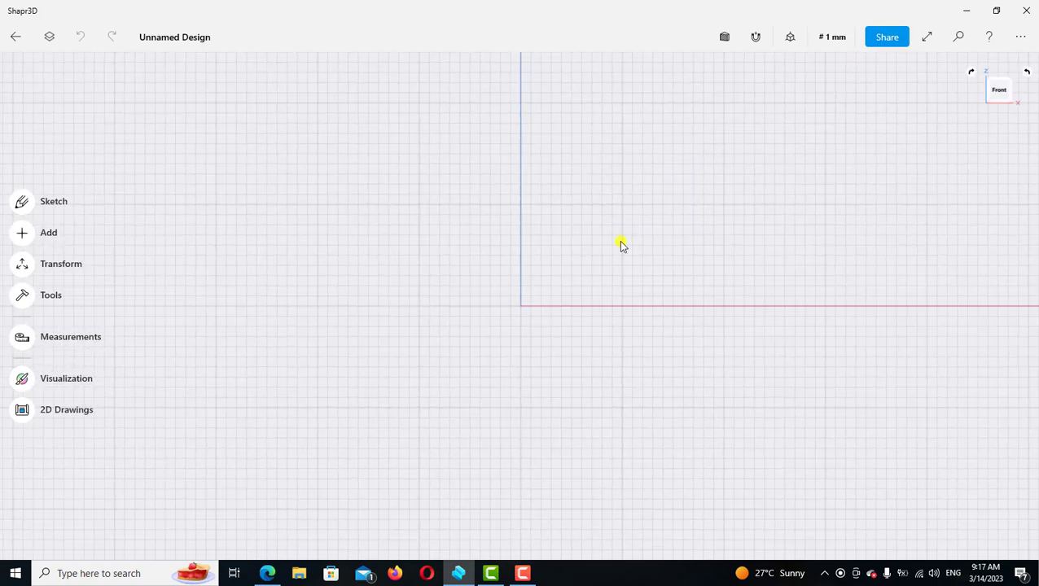
click(22, 202)
click(23, 275)
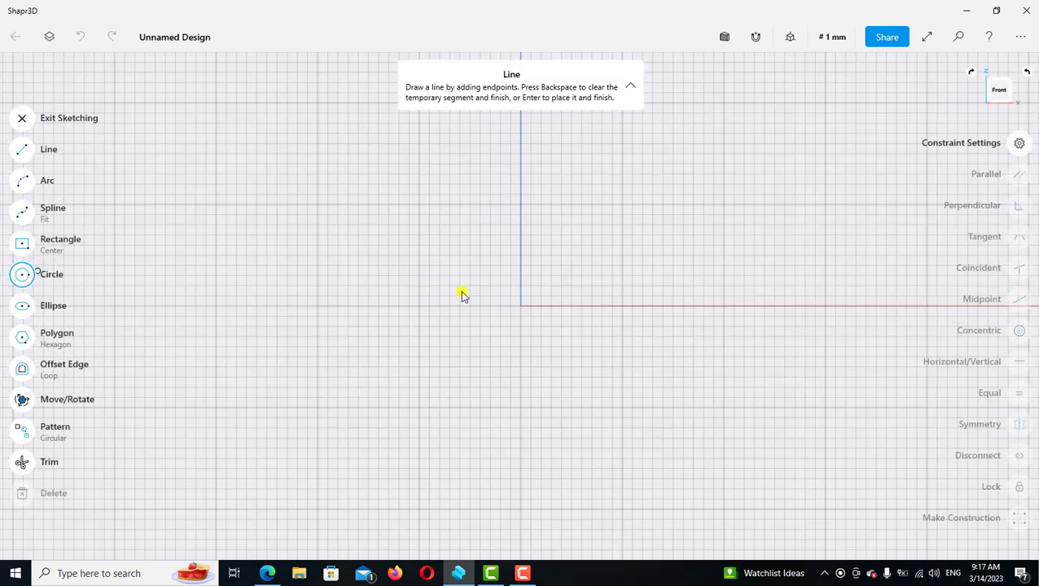
click(521, 307)
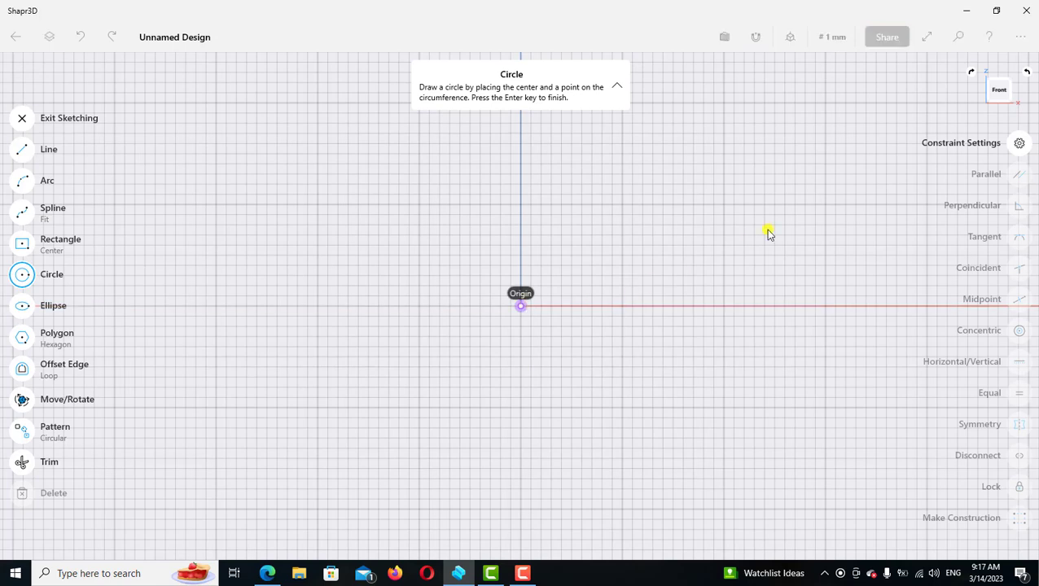
click(791, 221)
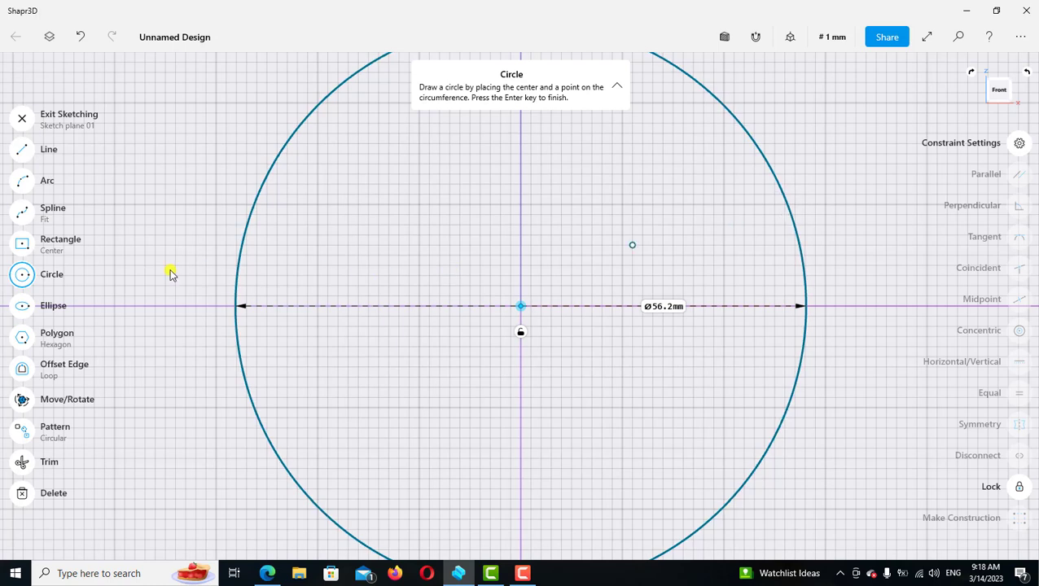
click(23, 274)
click(658, 306)
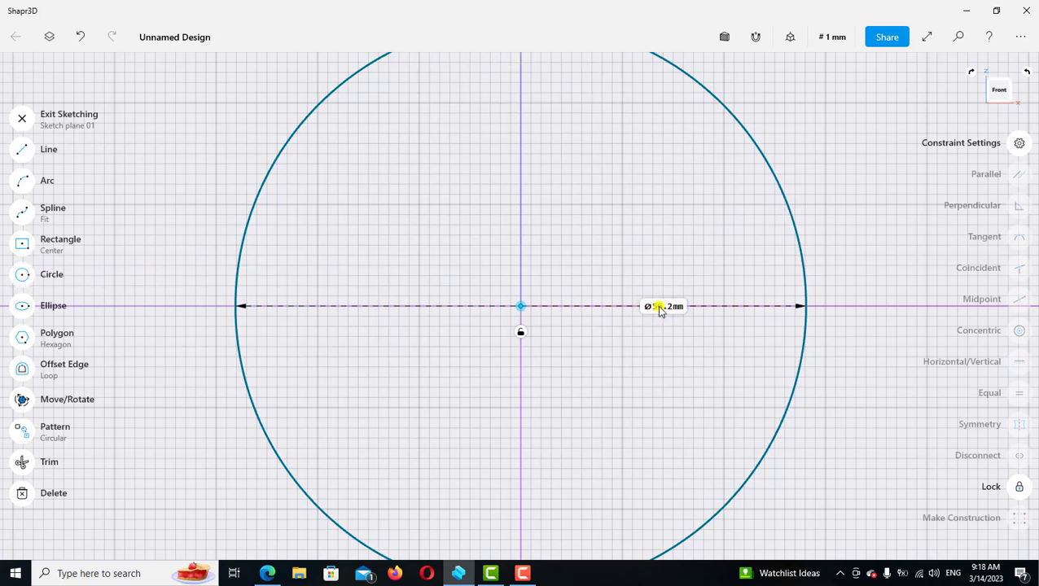
text(15)
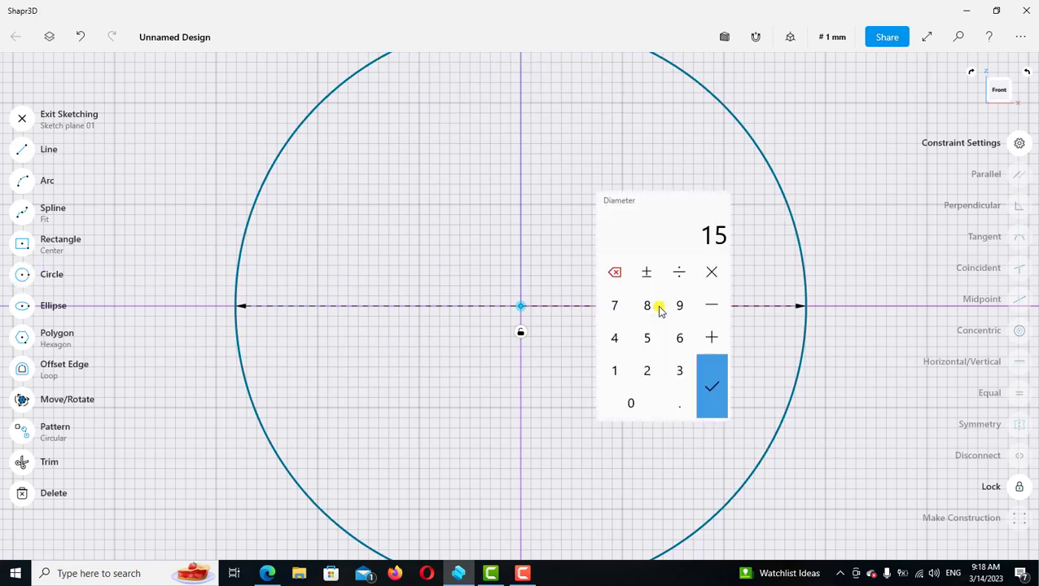
text(0)
key(Return)
scroll(519, 293, down, 5)
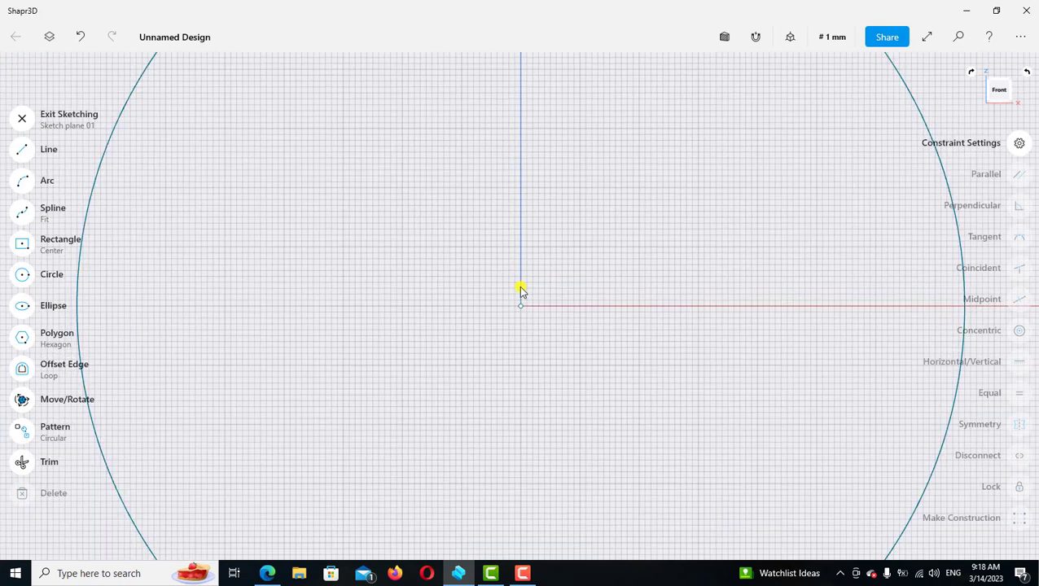
Add Ø90 mm and Ø50 mm circles concentric at the origin
click(48, 275)
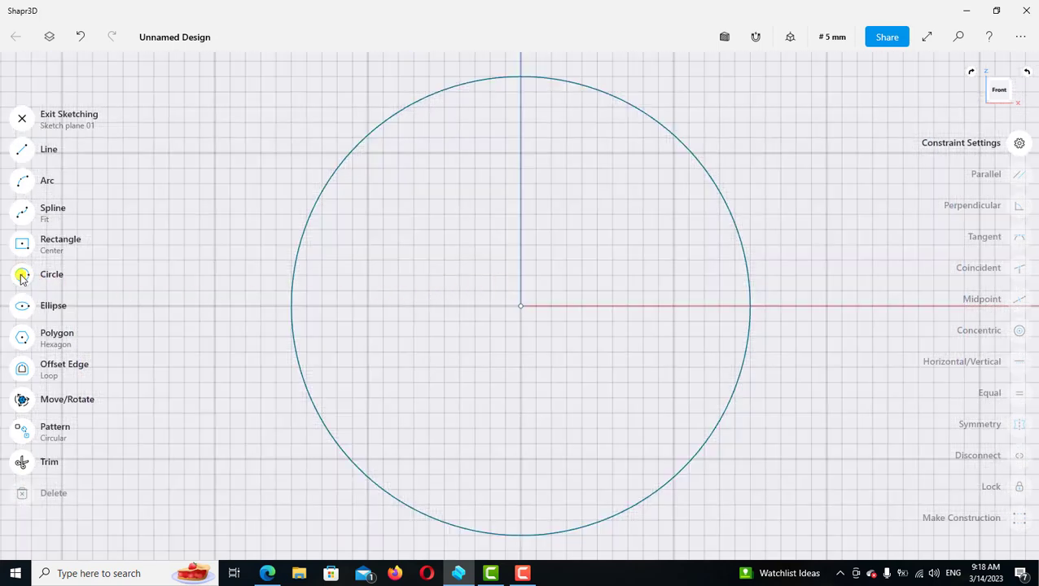
click(521, 307)
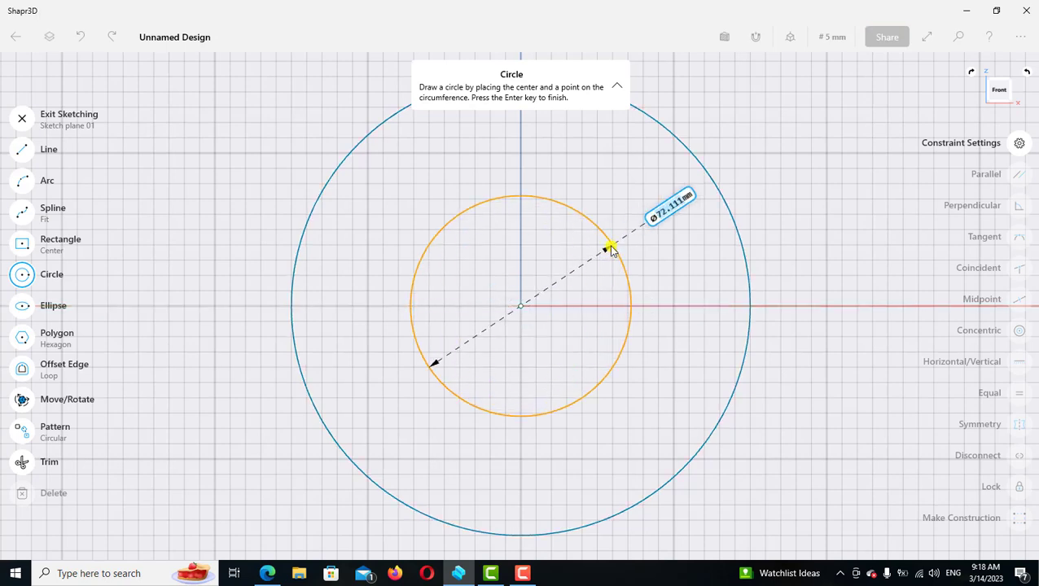
text(90)
key(Return)
scroll(521, 306, down, 2)
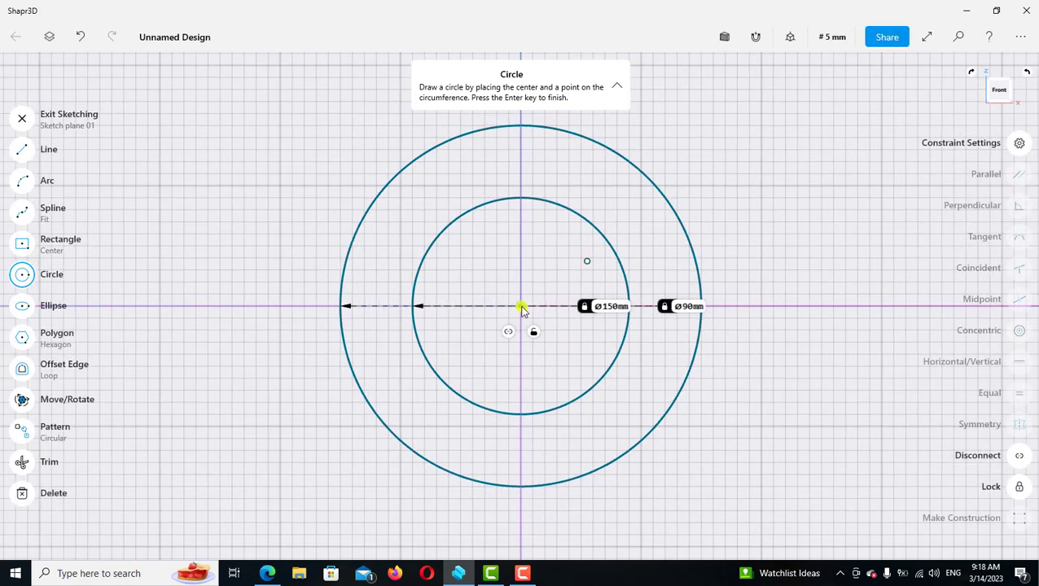
click(521, 306)
text(48)
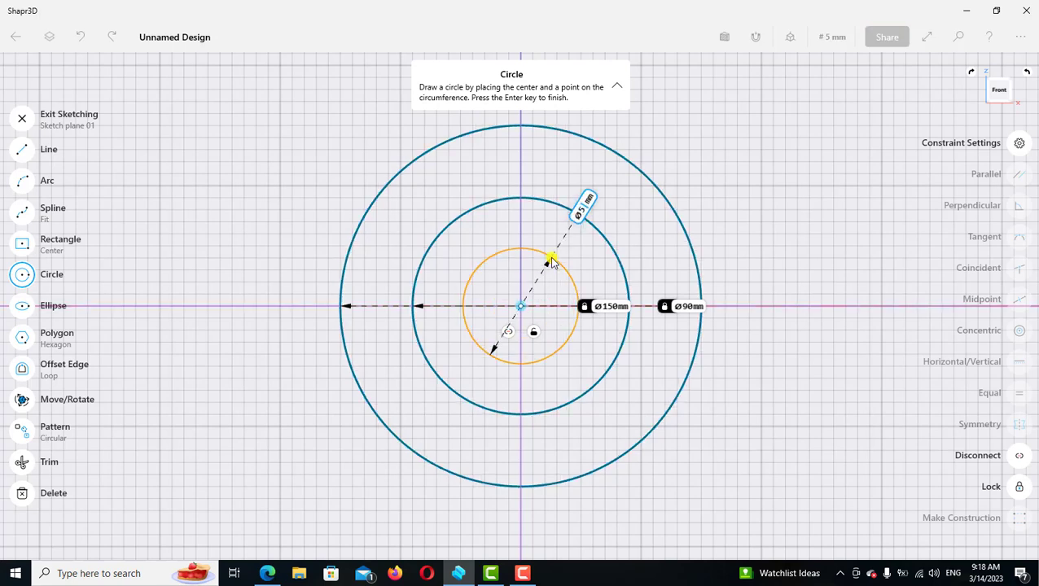
text(0)
key(Return)
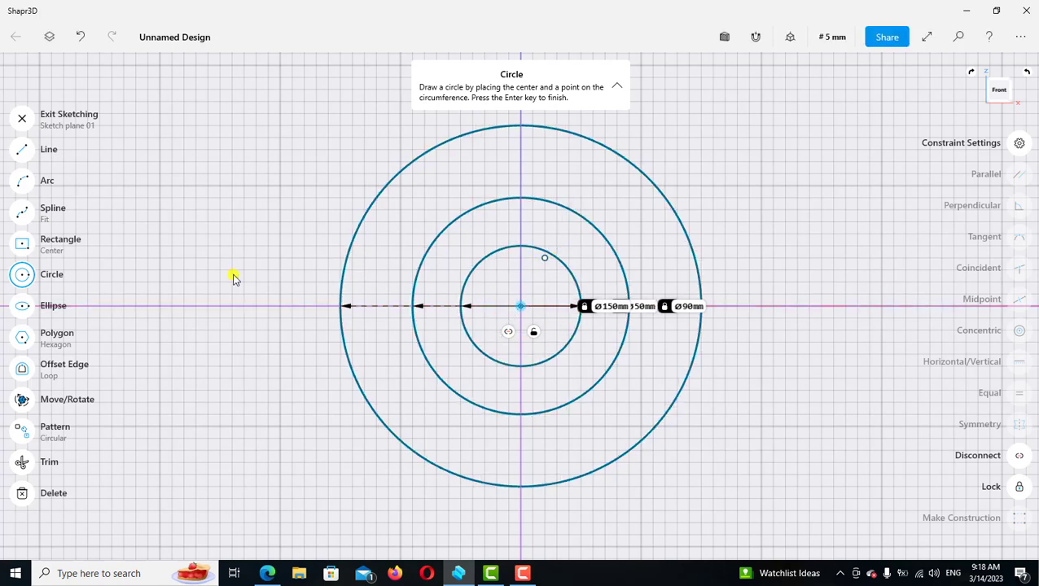
click(22, 274)
scroll(386, 208, down, 1)
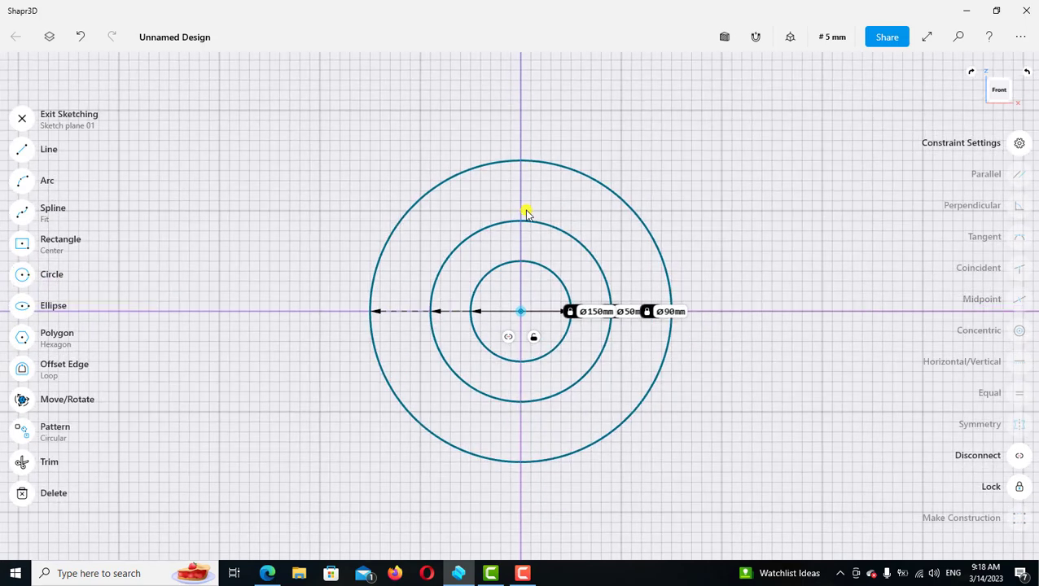
scroll(526, 213, up, 1)
click(551, 230)
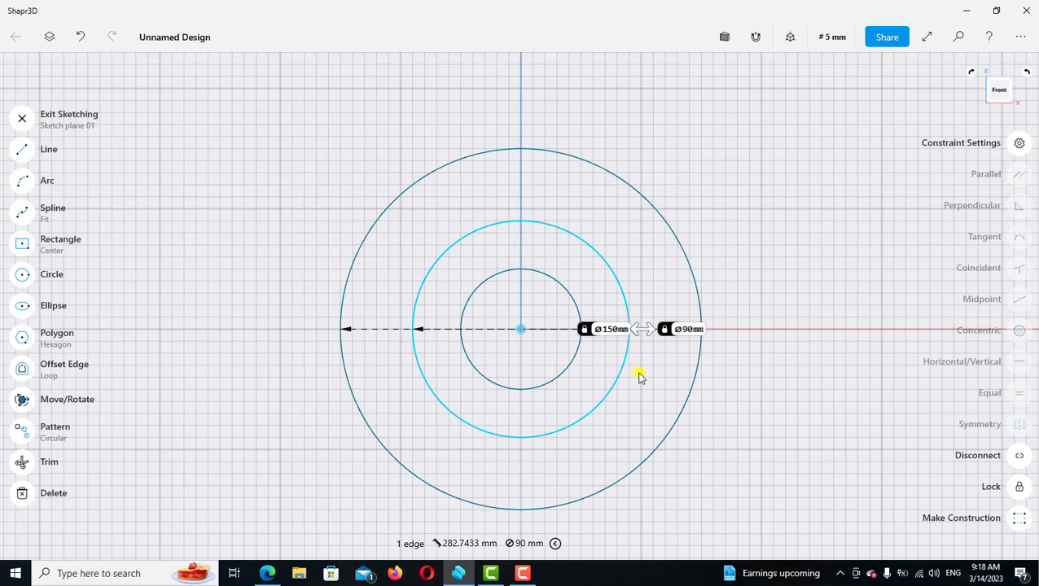
Convert the selected Ø90 mm middle circle into dashed construction geometry
click(1019, 517)
scroll(661, 371, up, 1)
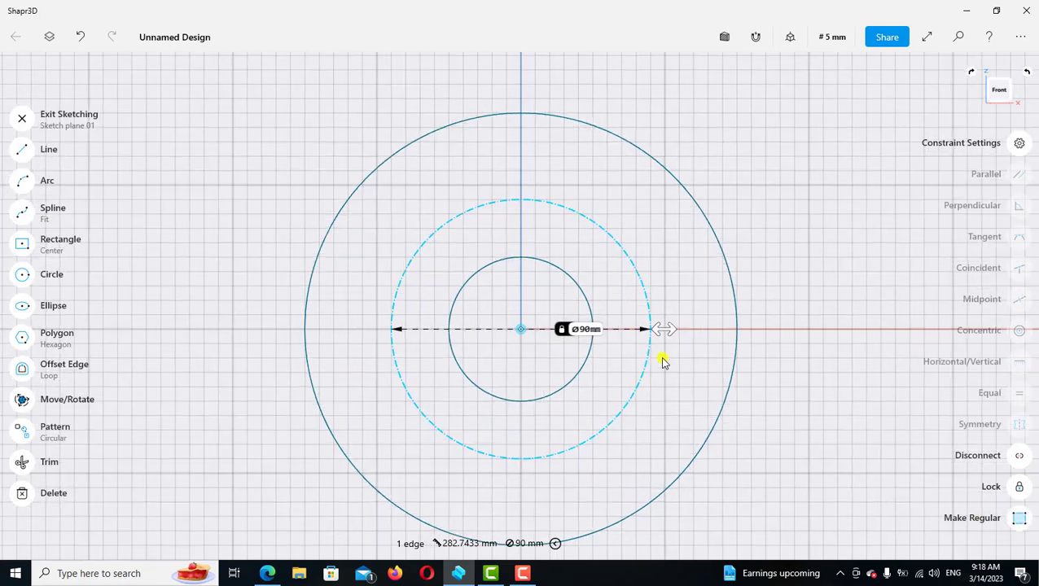
scroll(601, 359, right, 2)
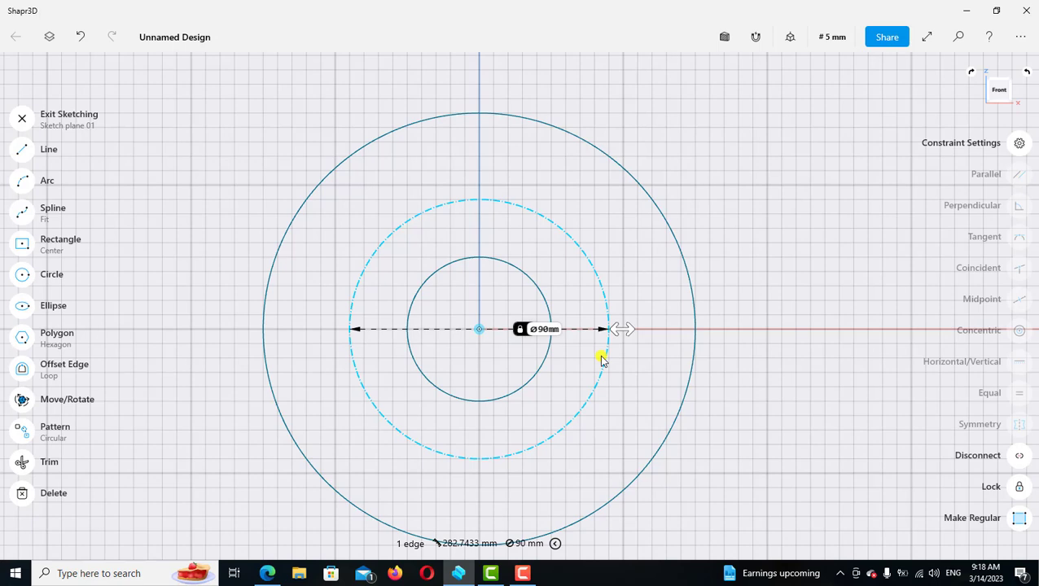
Draw two 75 mm lines from the centre to the outer circle, one horizontal, one angled
click(25, 152)
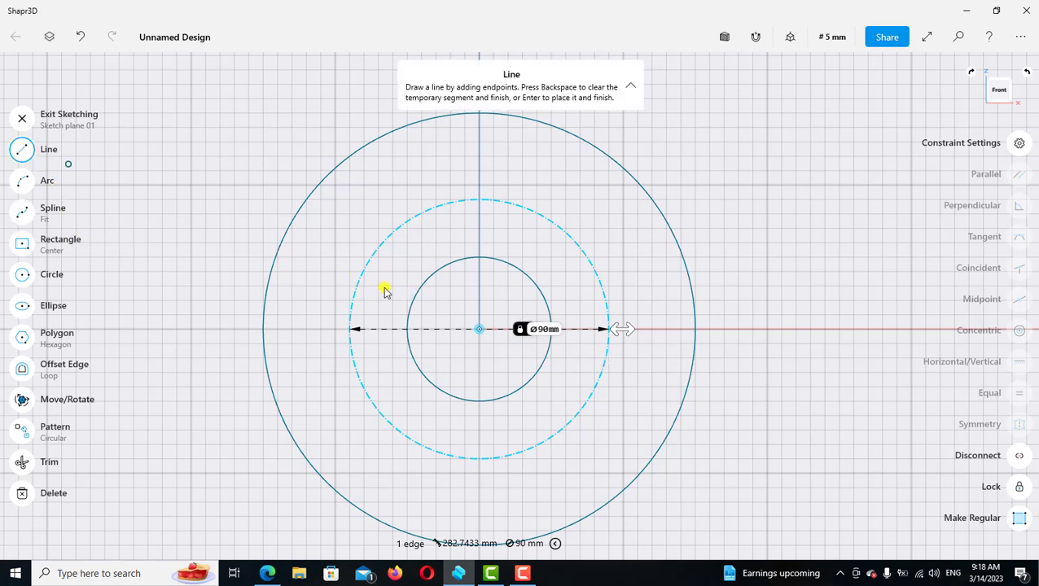
click(480, 334)
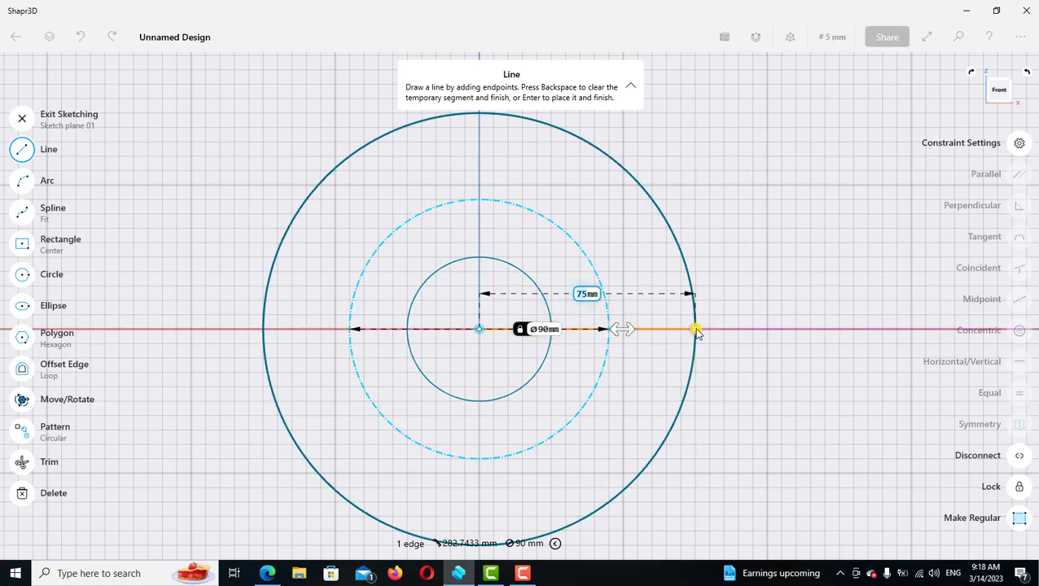
click(696, 330)
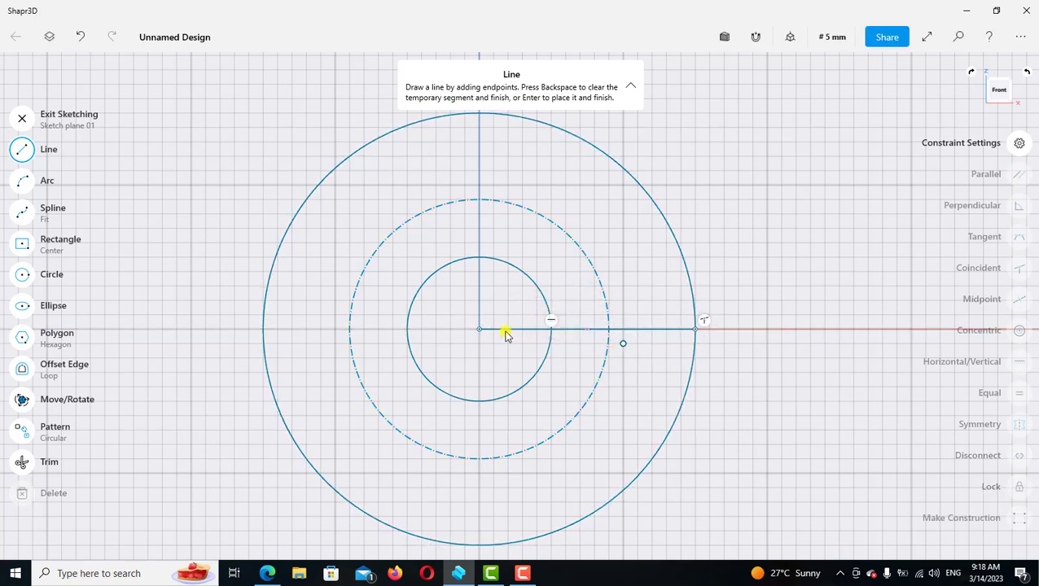
click(480, 330)
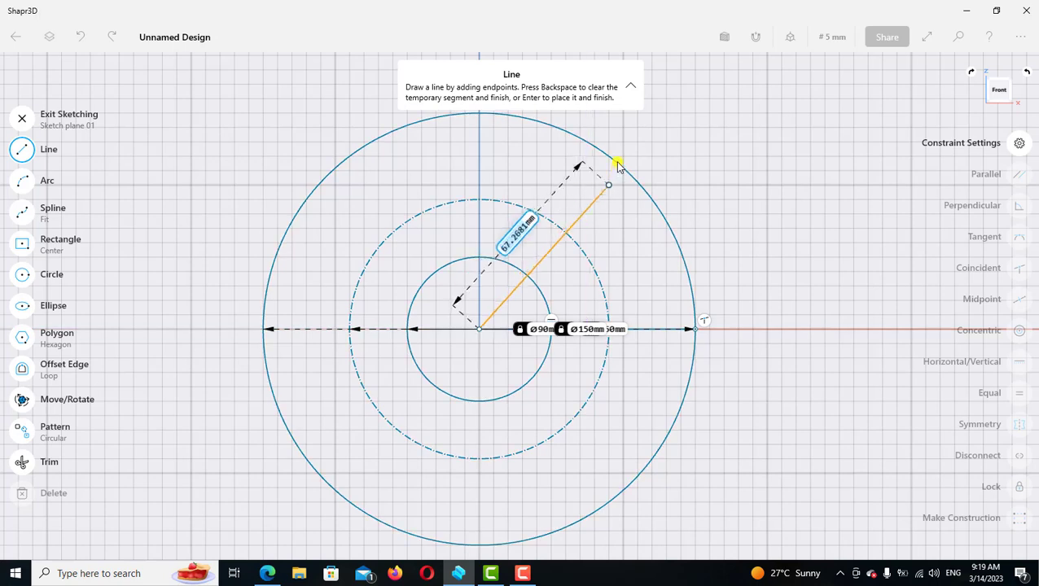
click(616, 163)
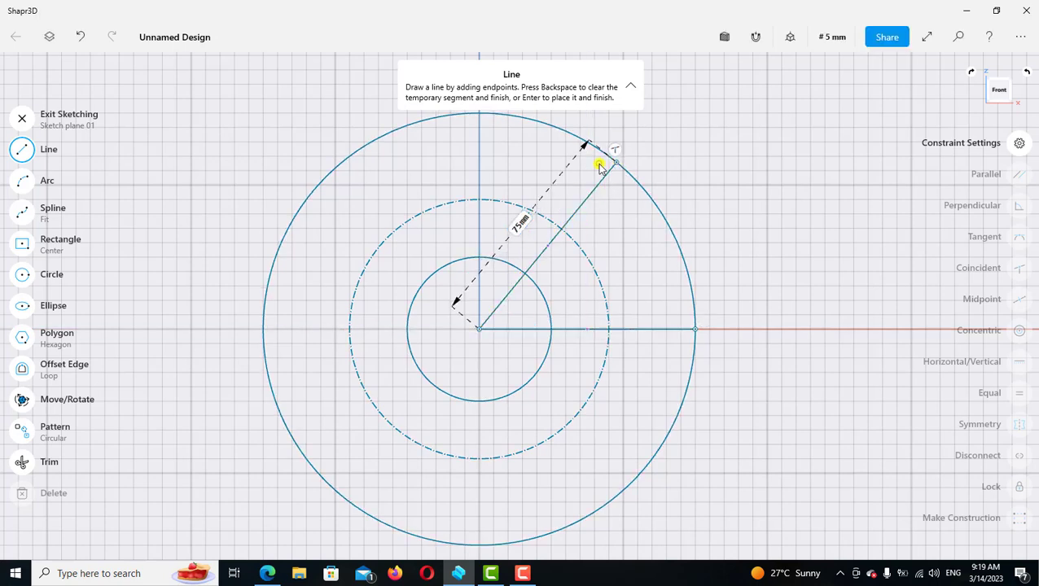
click(22, 149)
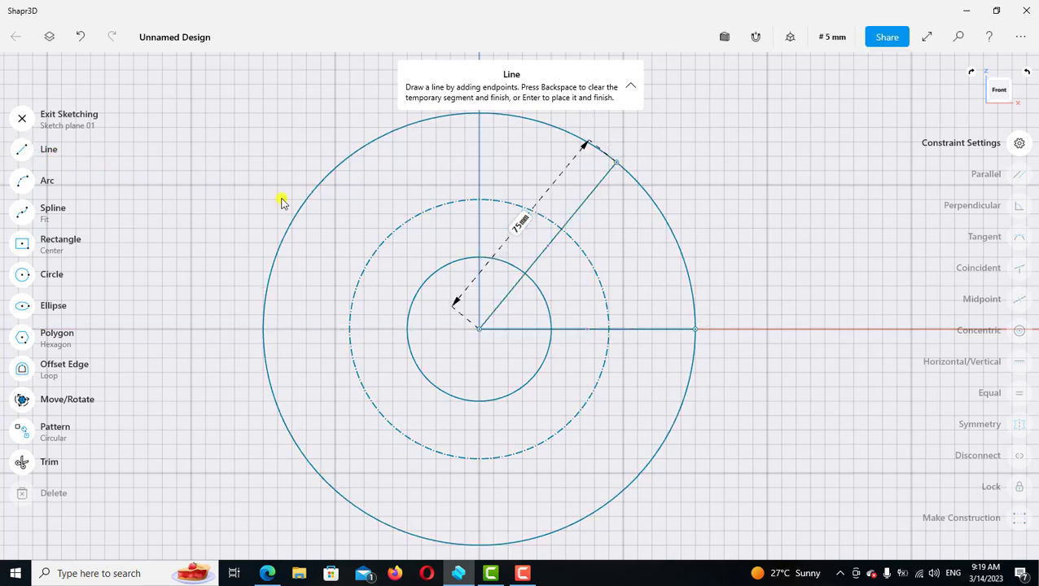
Make both lines construction geometry and lock the horizontal one
click(646, 330)
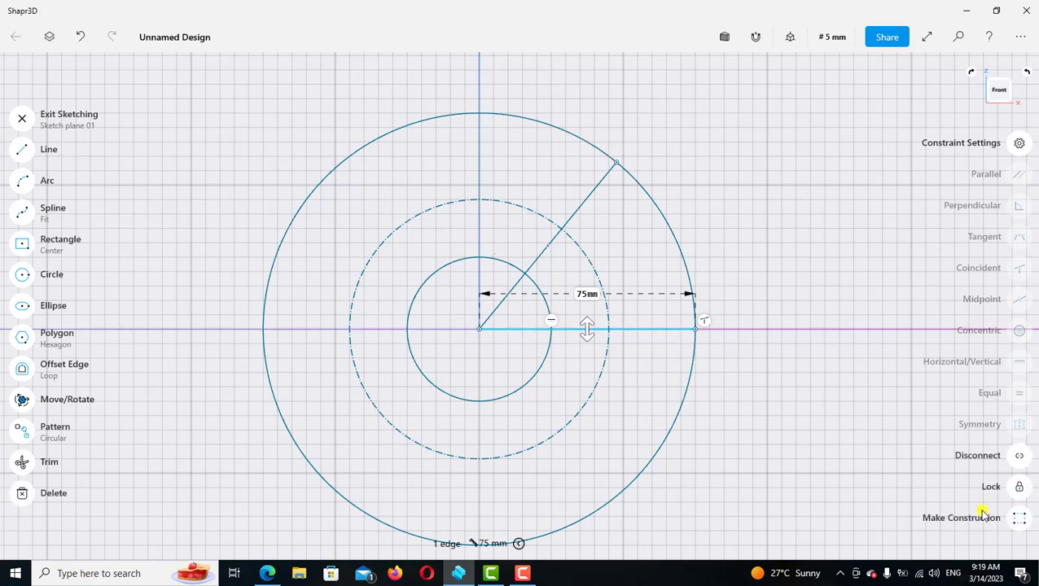
click(1019, 520)
click(1019, 487)
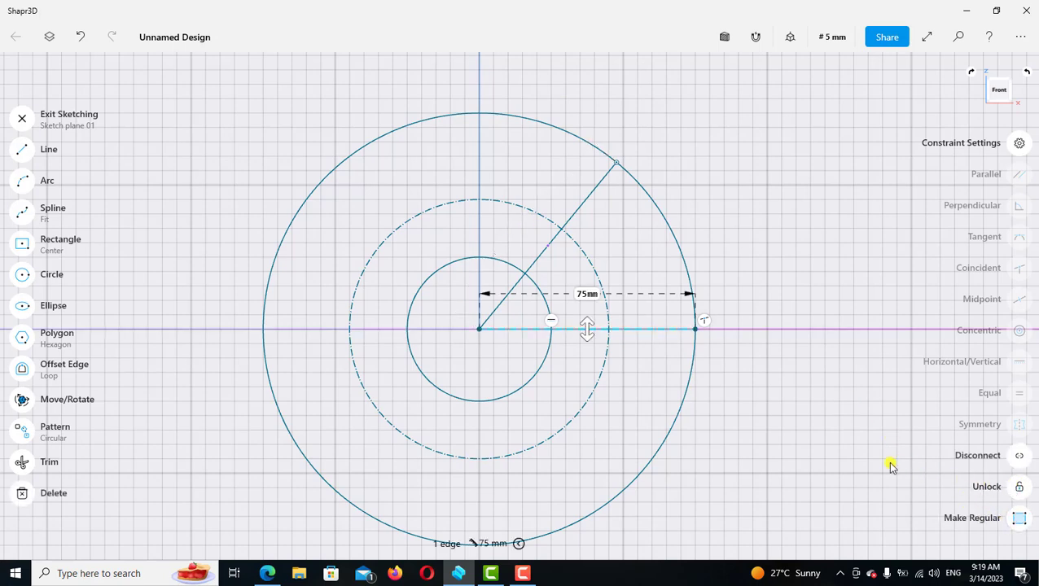
click(756, 365)
click(593, 202)
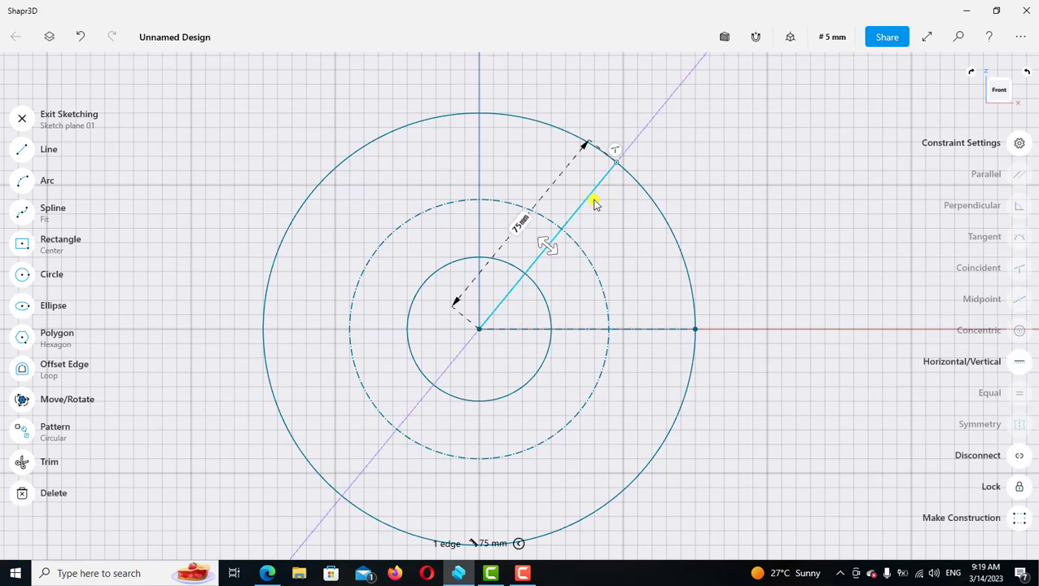
click(1018, 519)
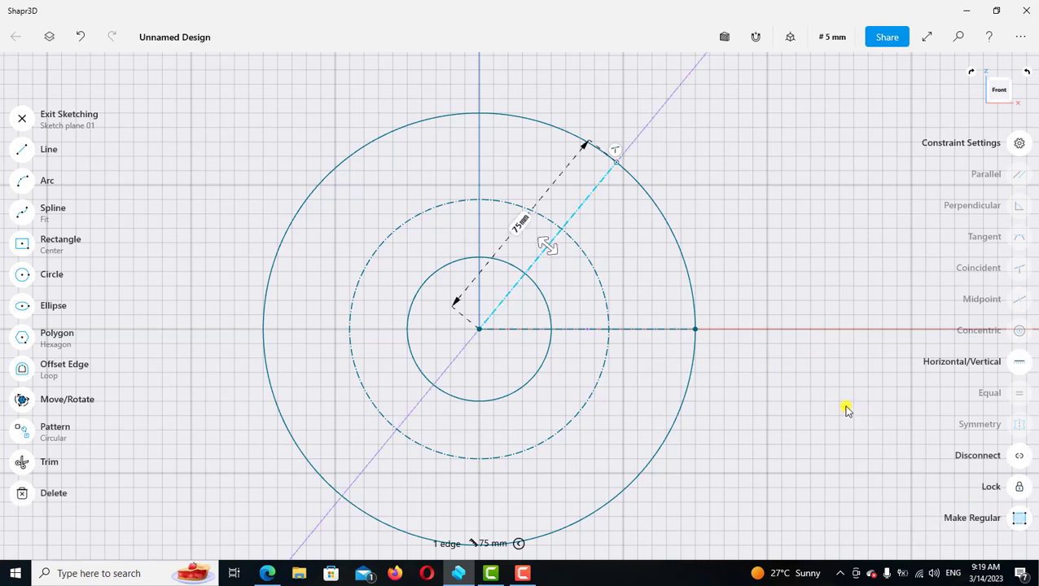
click(757, 263)
scroll(774, 271, down, 2)
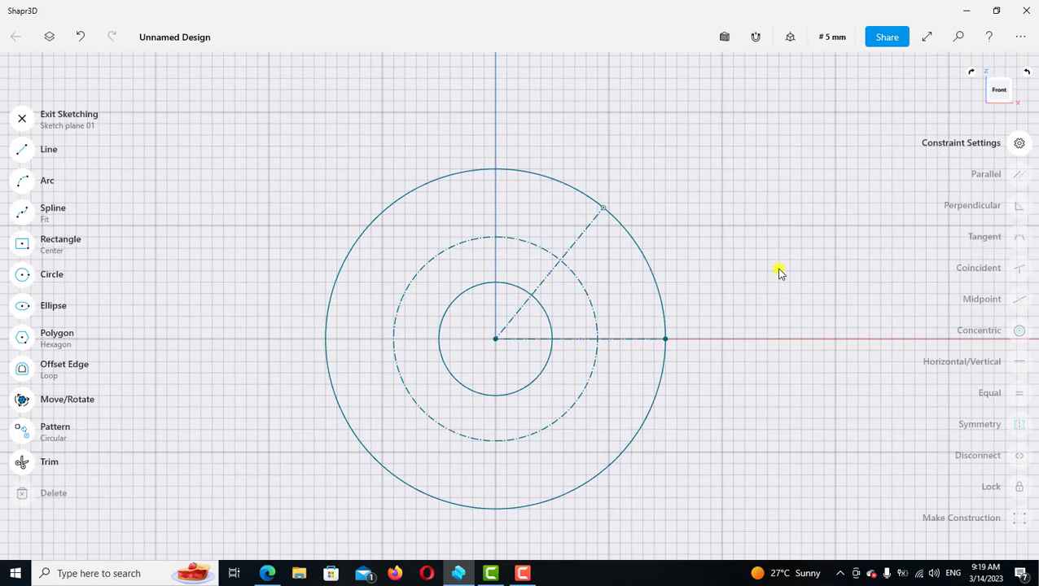
scroll(649, 307, up, 3)
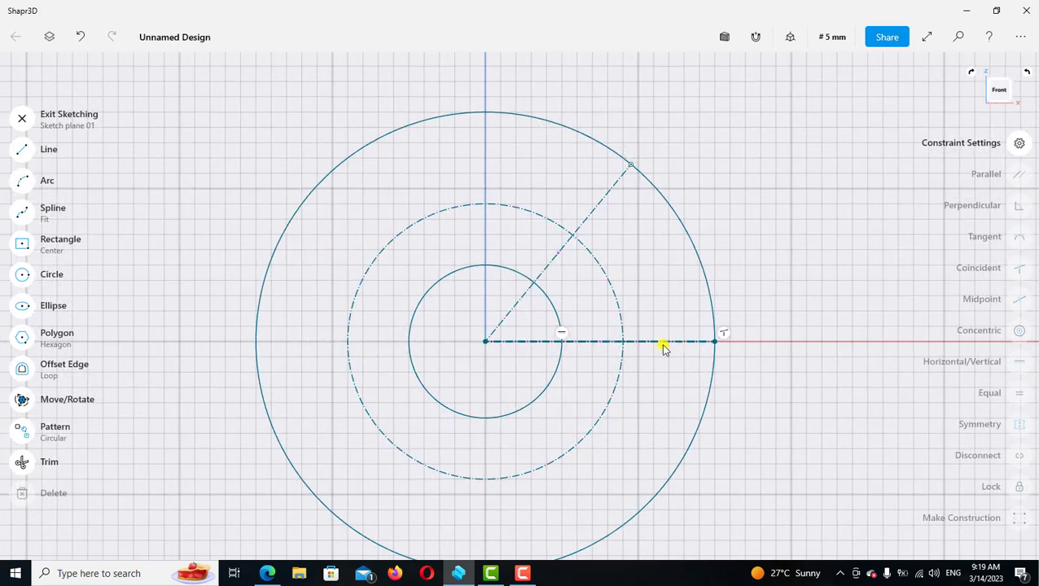
Dimension the angle between the horizontal and diagonal construction lines as 60°, label placed outward
click(660, 341)
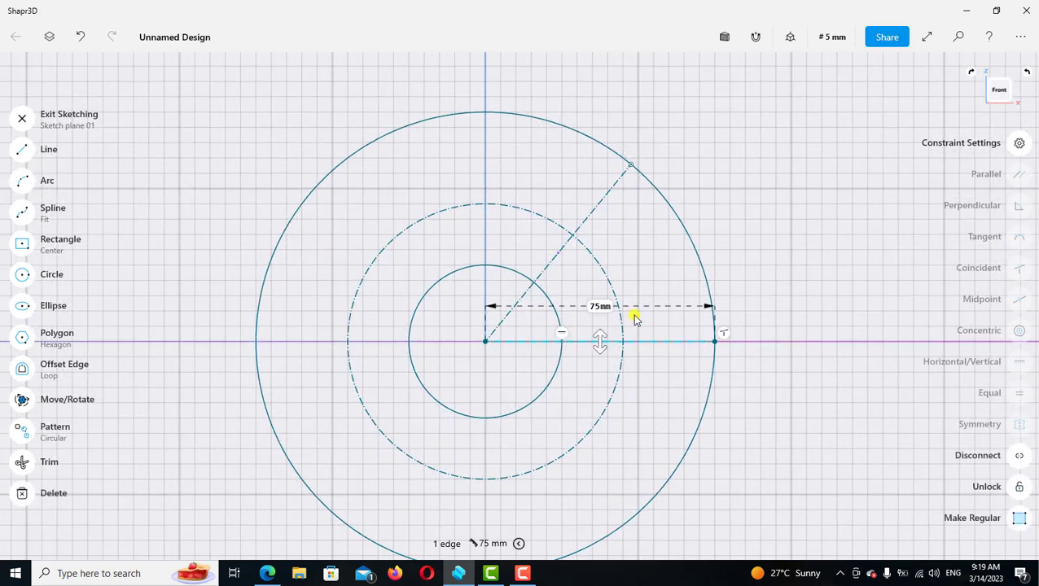
click(589, 214)
click(589, 214)
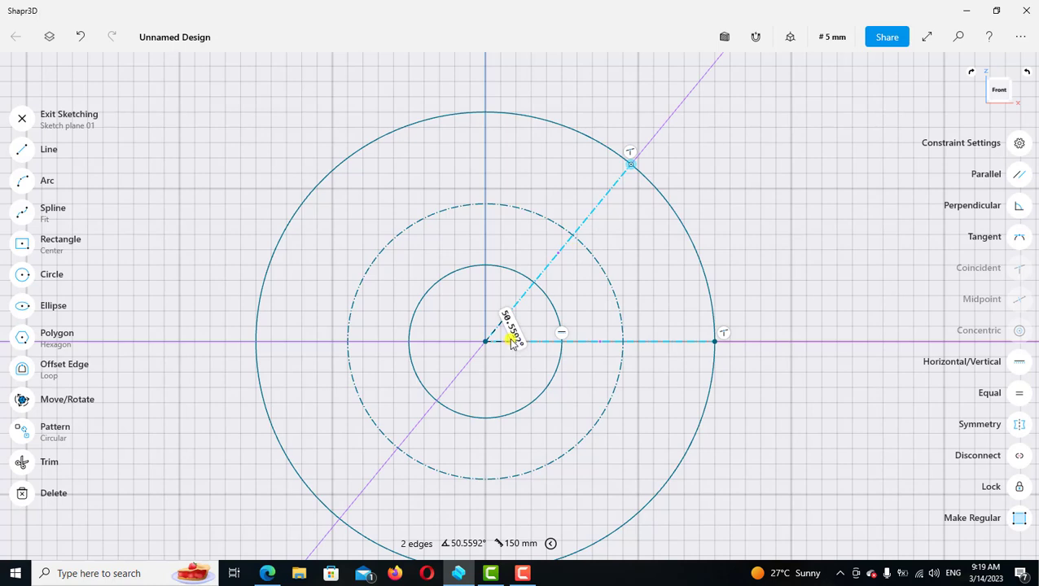
drag(511, 342, 622, 298)
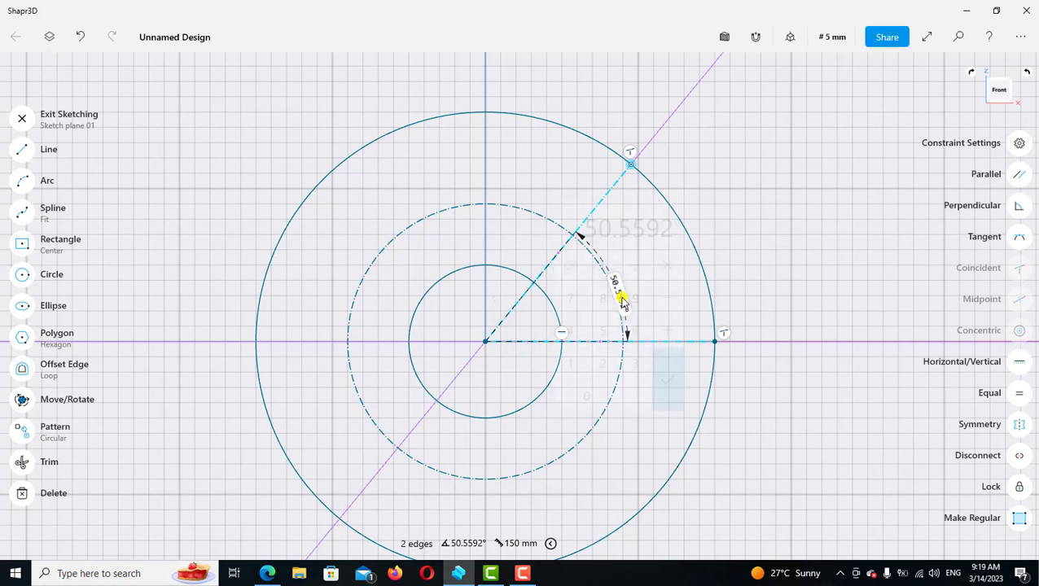
click(636, 327)
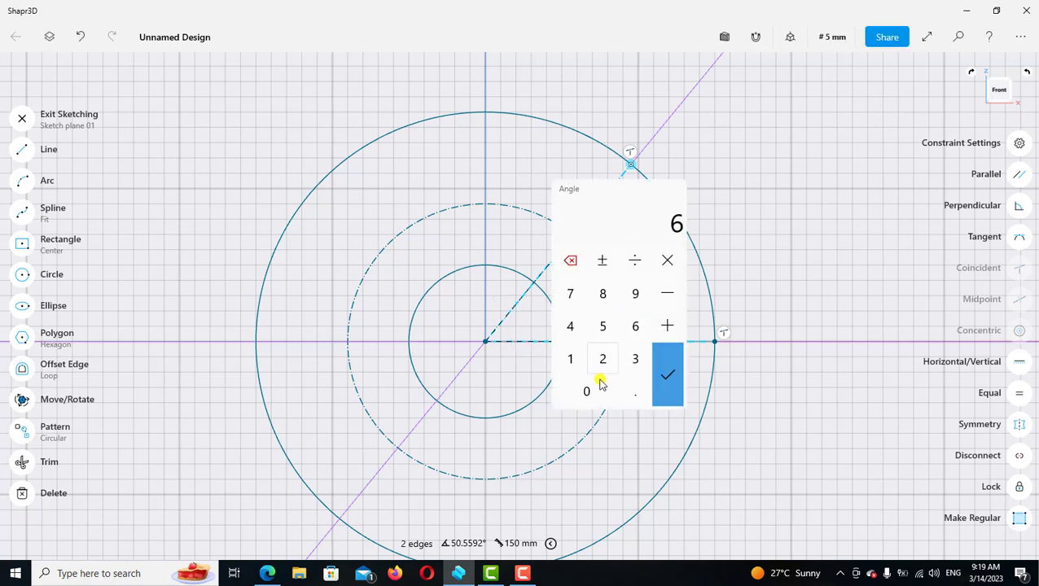
click(588, 392)
click(667, 395)
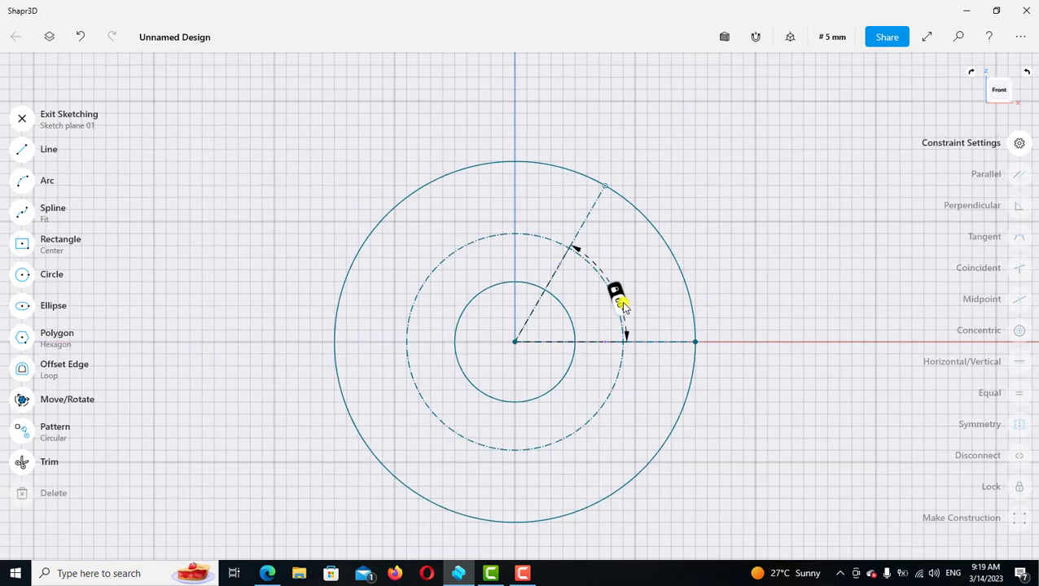
scroll(623, 309, down, 2)
drag(619, 306, 705, 255)
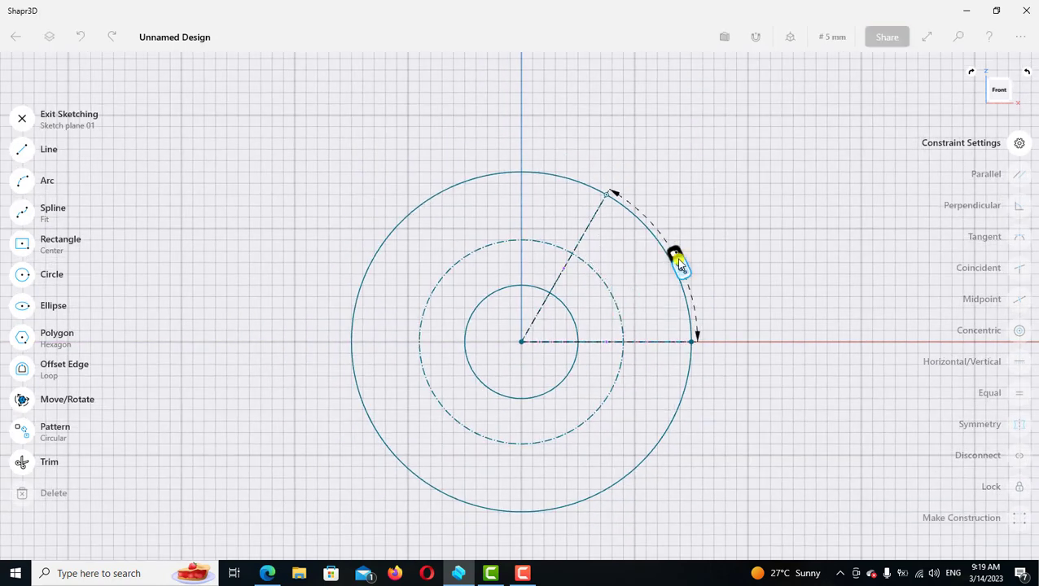
scroll(621, 267, up, 1)
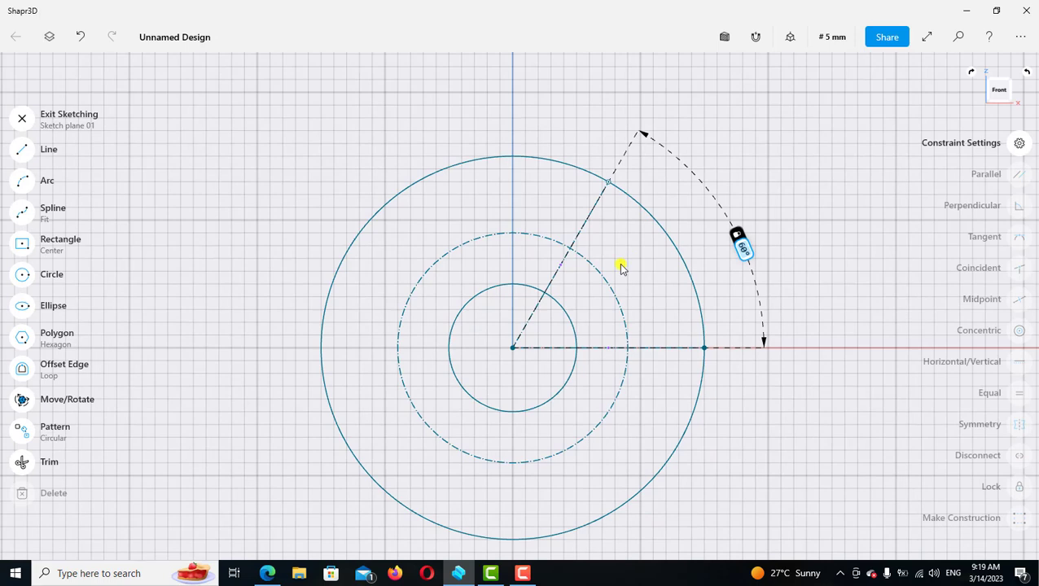
scroll(607, 276, up, 1)
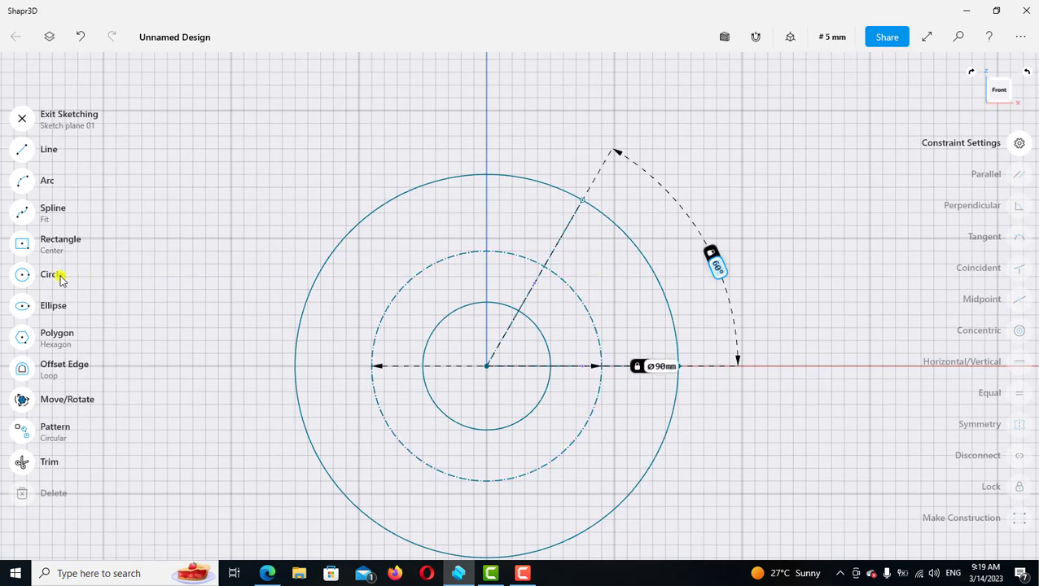
Draw a Ø20 mm circle centred where the 60° line meets the Ø90 construction circle
click(22, 274)
scroll(481, 247, up, 1)
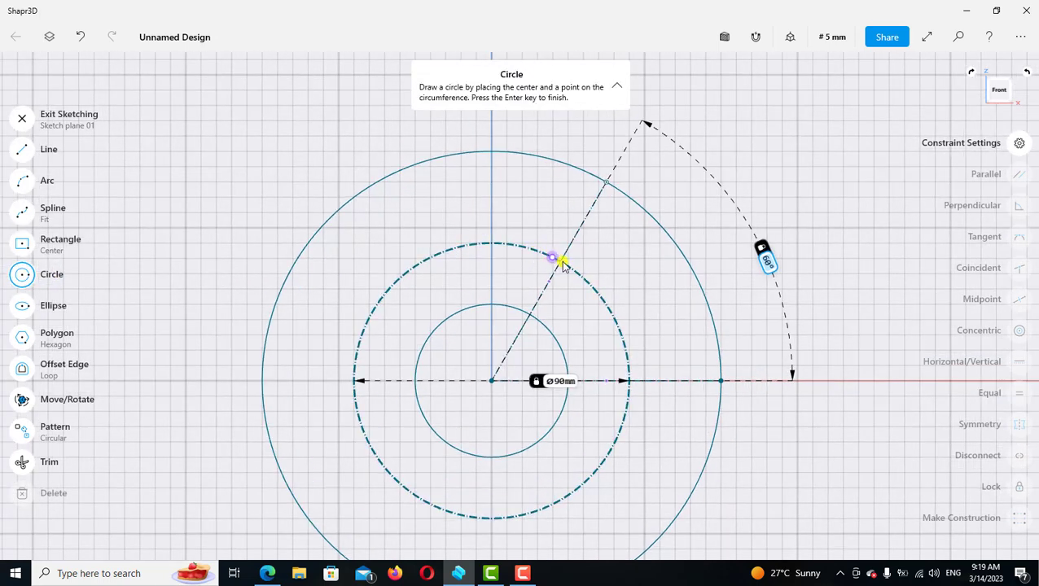
click(594, 258)
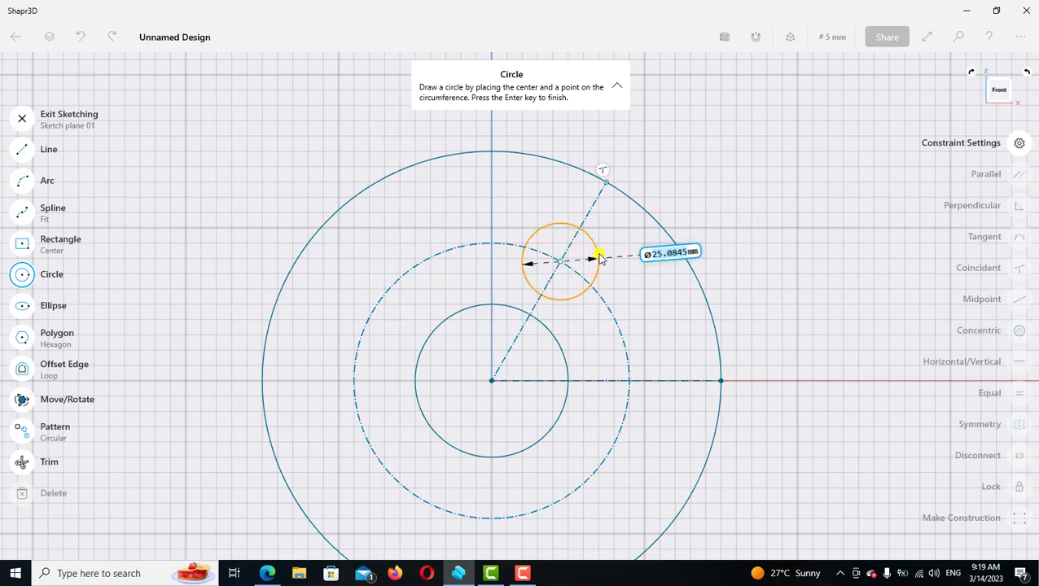
text(20)
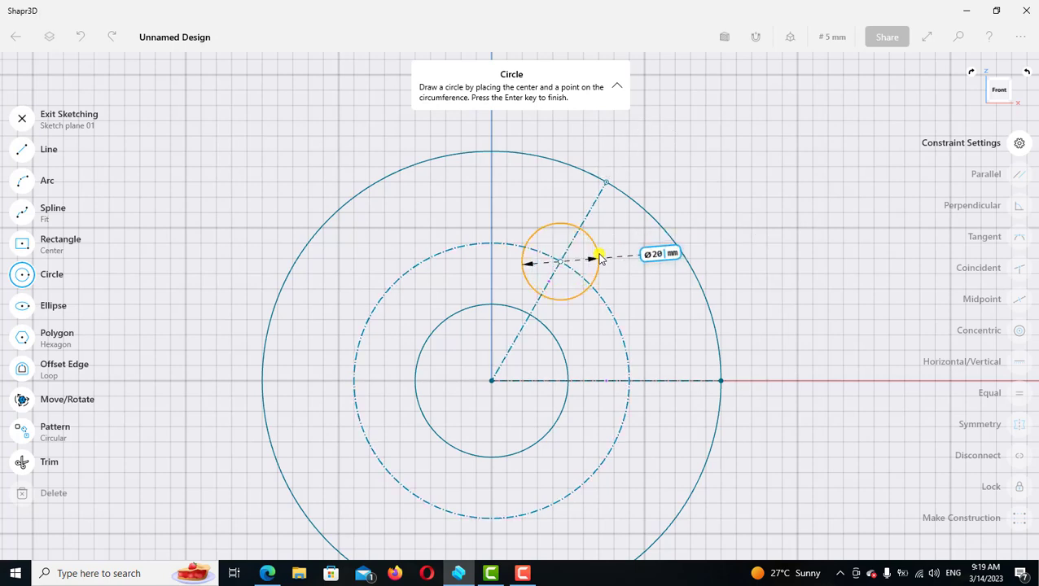
key(Return)
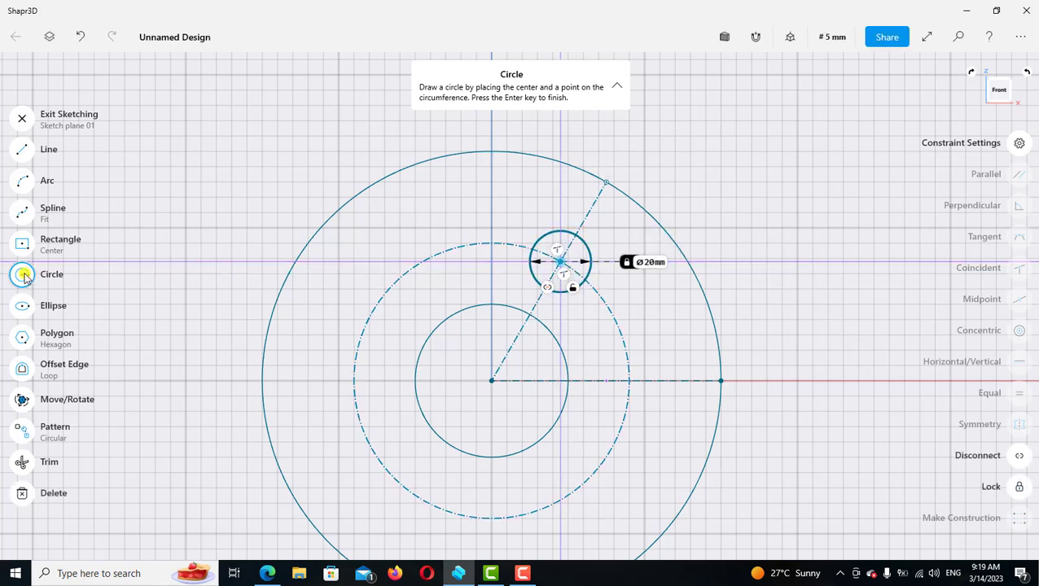
click(23, 275)
scroll(383, 257, down, 1)
middle_drag(406, 246, 364, 274)
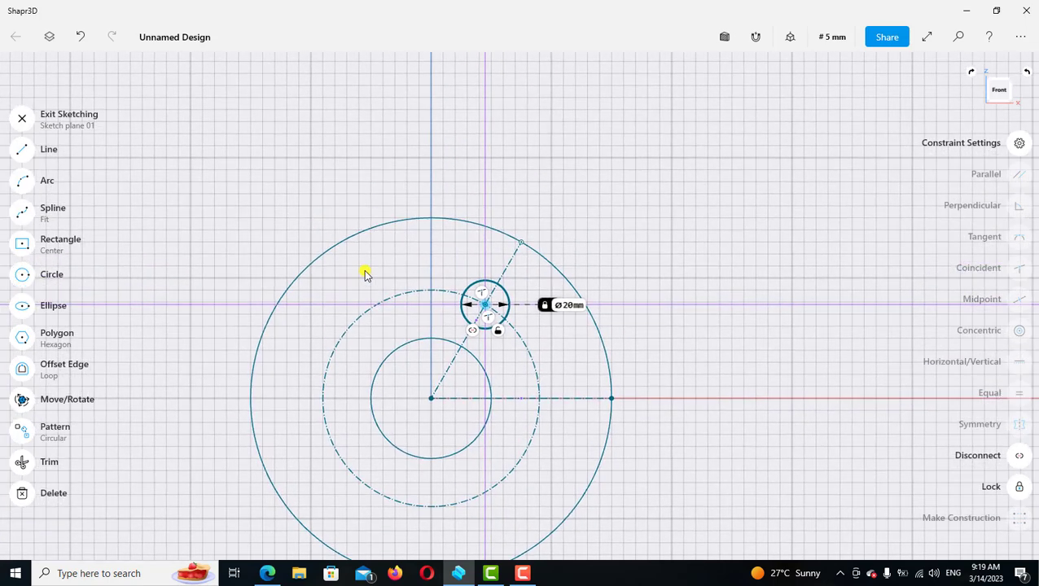
Draw a line from the Ø20 mm circle's edge to the outer circle
click(23, 151)
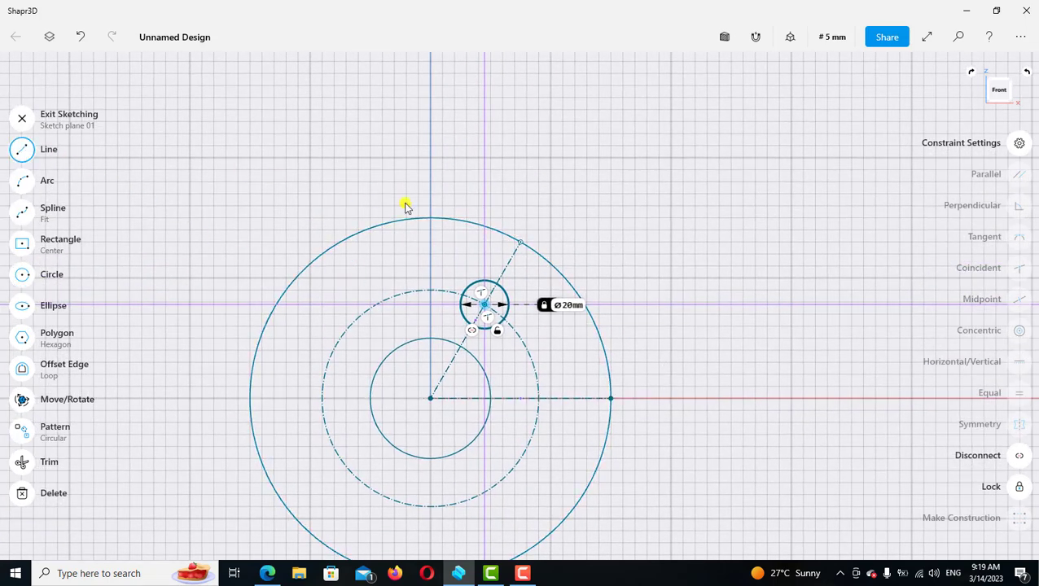
scroll(477, 228, up, 1)
scroll(477, 232, up, 1)
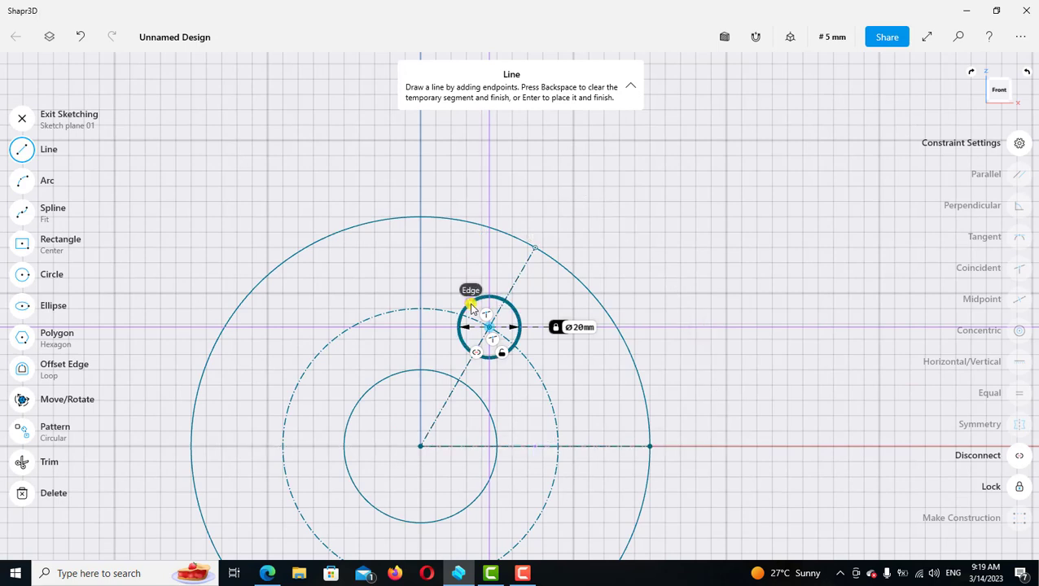
click(471, 307)
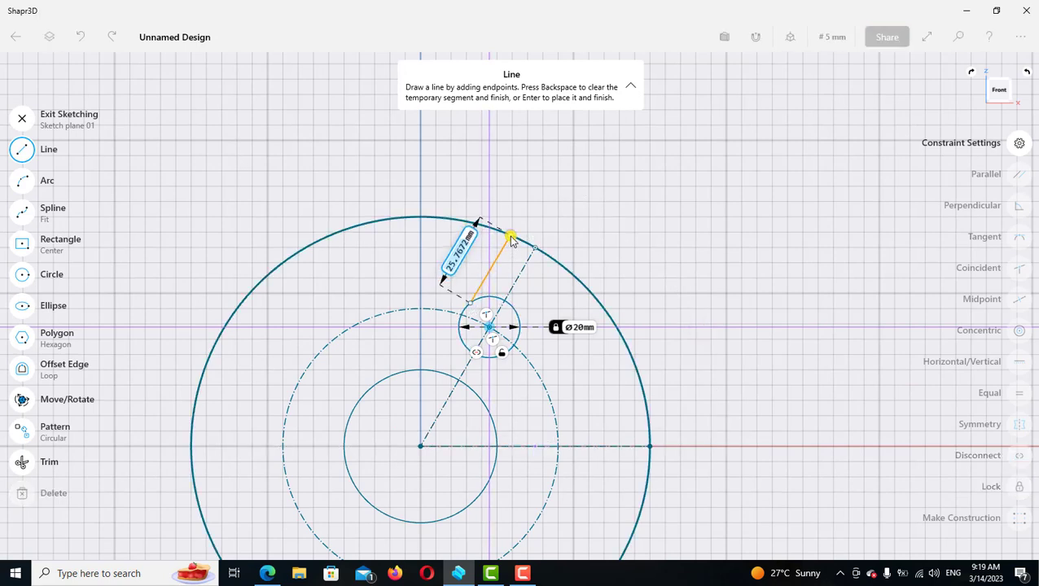
click(511, 237)
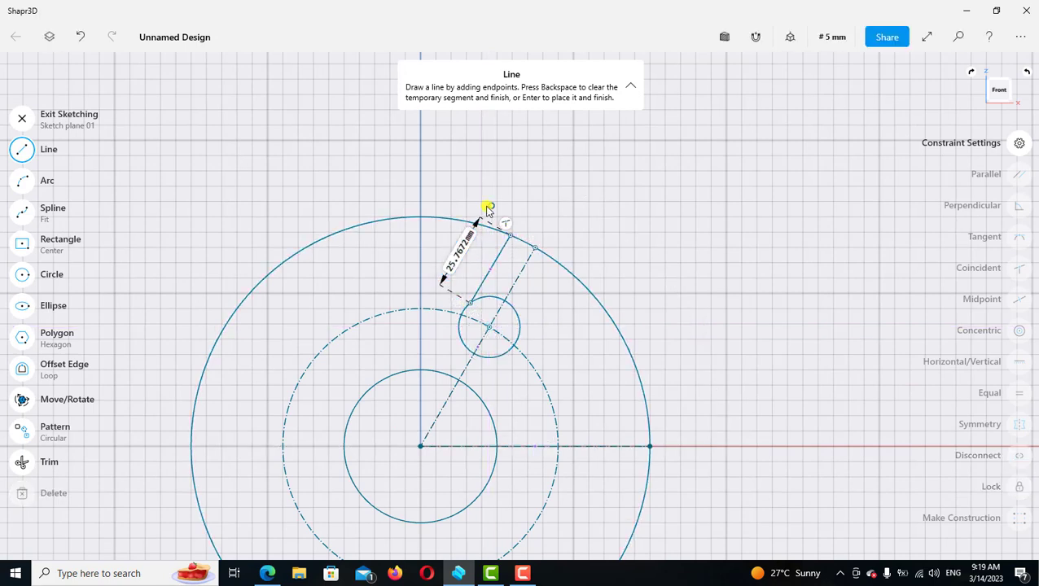
click(23, 152)
scroll(554, 230, down, 2)
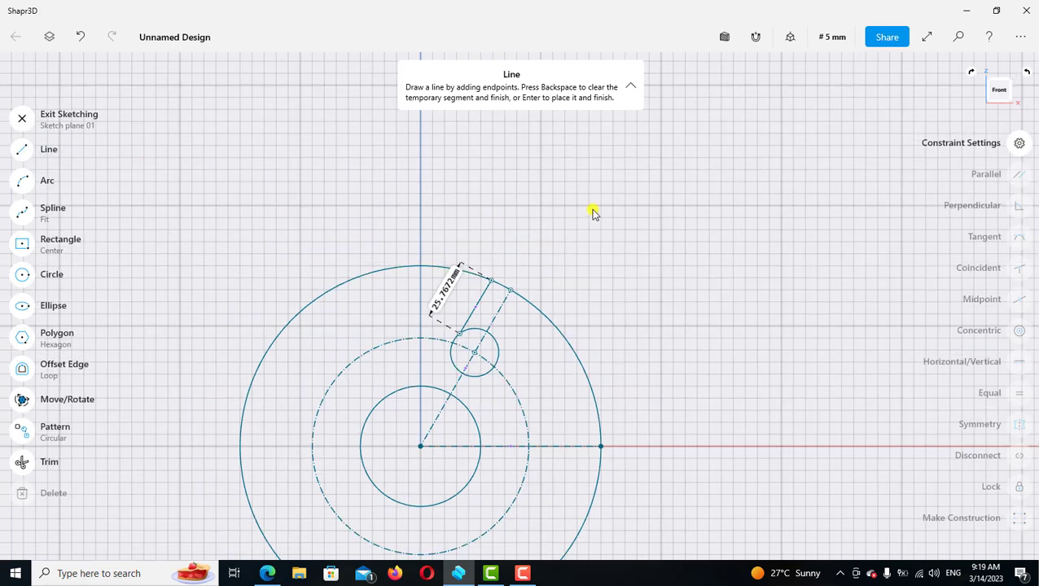
scroll(607, 235, up, 2)
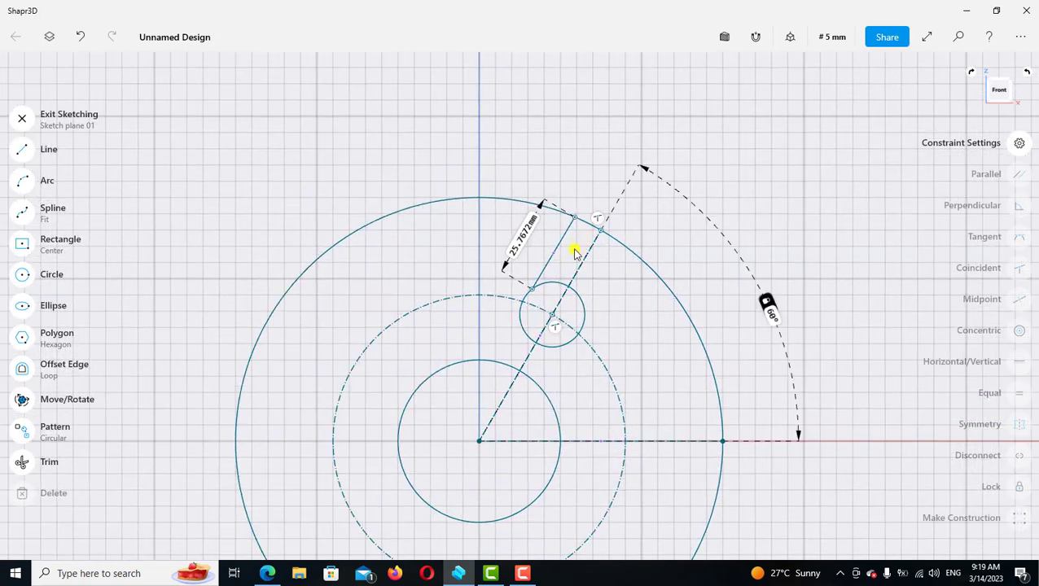
Constrain that line parallel to the 60° diagonal and tangent to the Ø20 mm circle
click(553, 317)
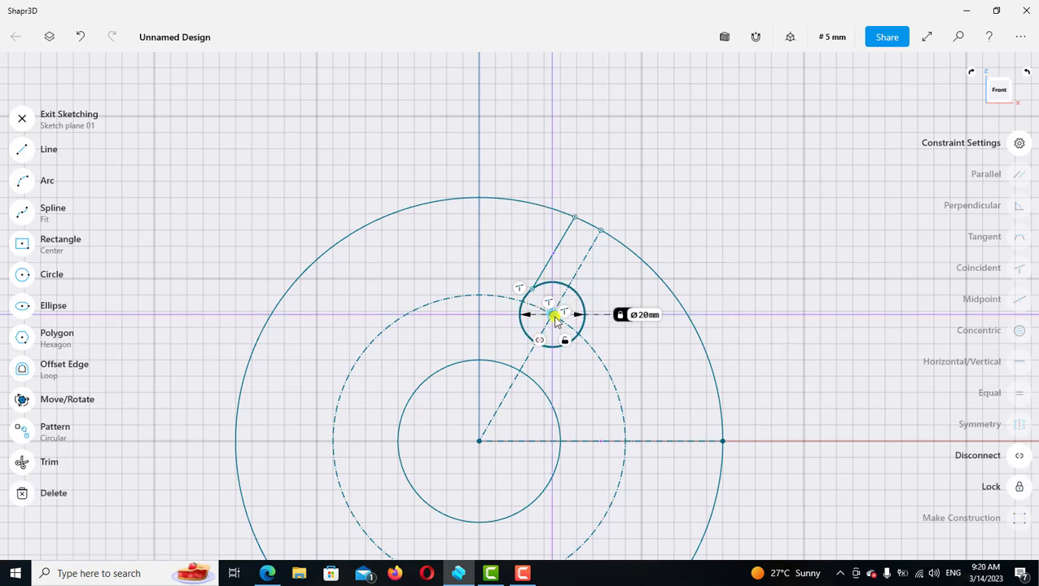
click(552, 260)
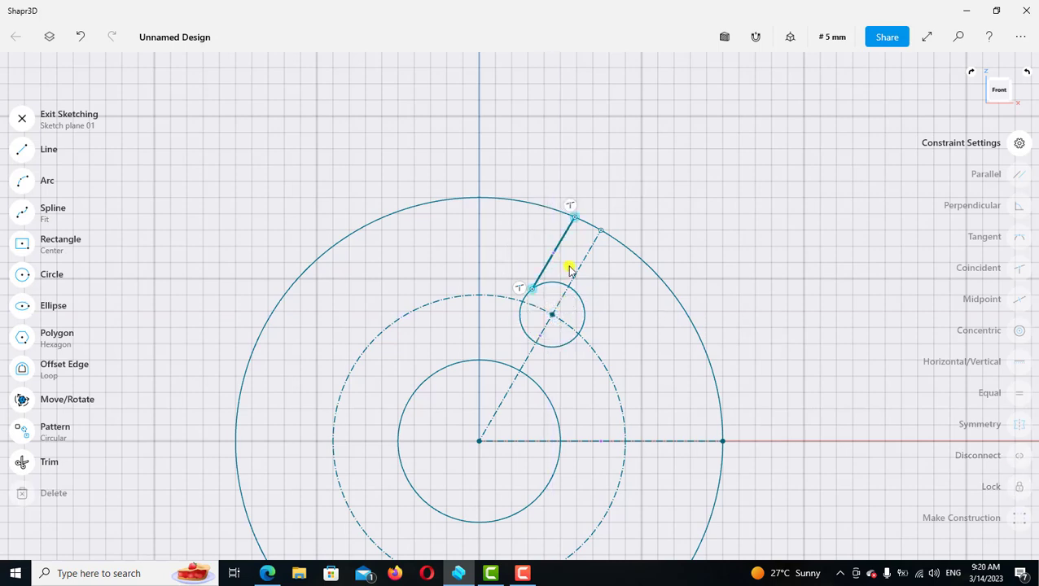
click(577, 272)
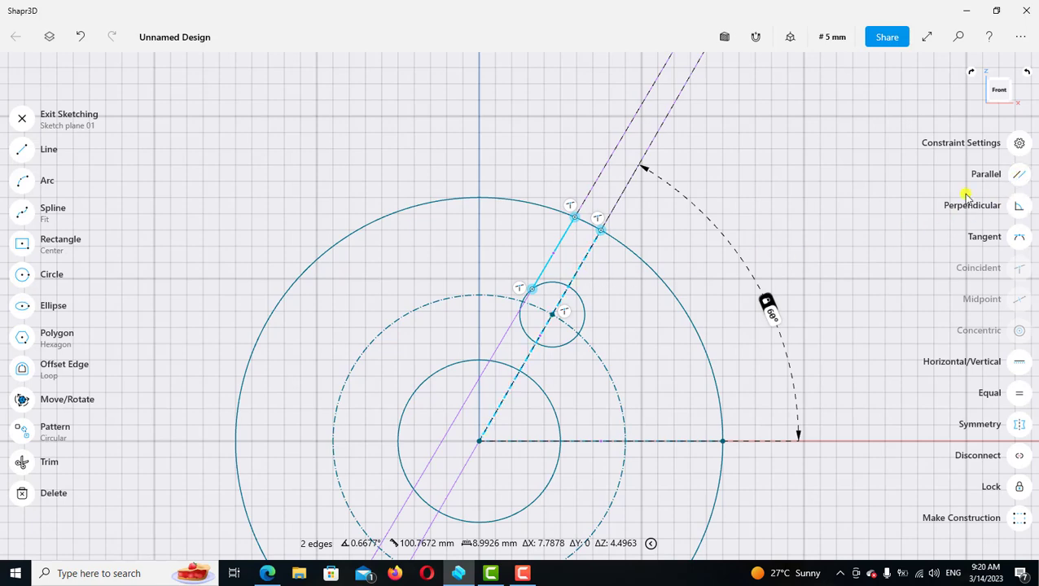
click(986, 174)
scroll(550, 262, up, 2)
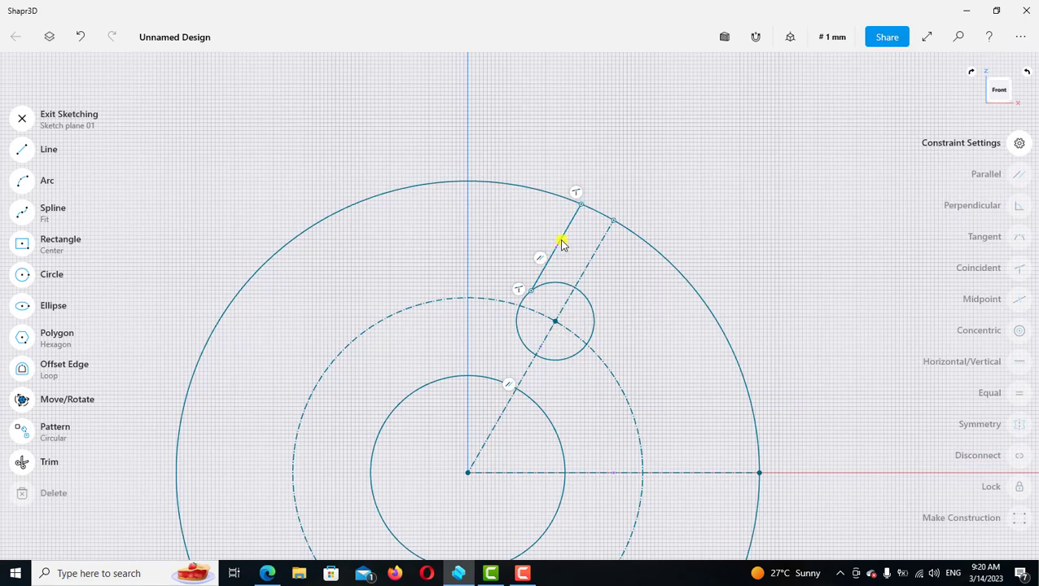
click(562, 242)
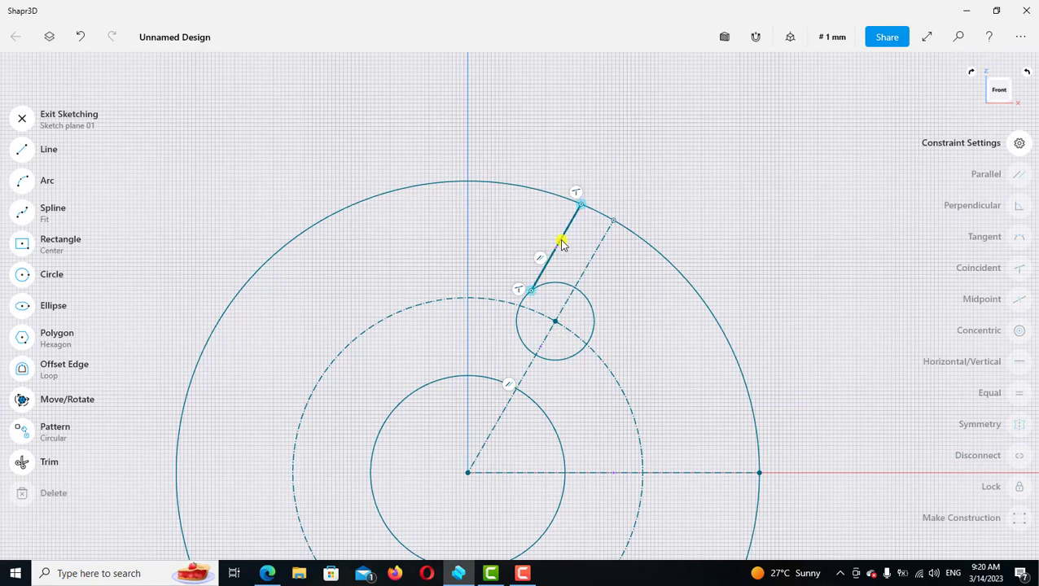
click(554, 285)
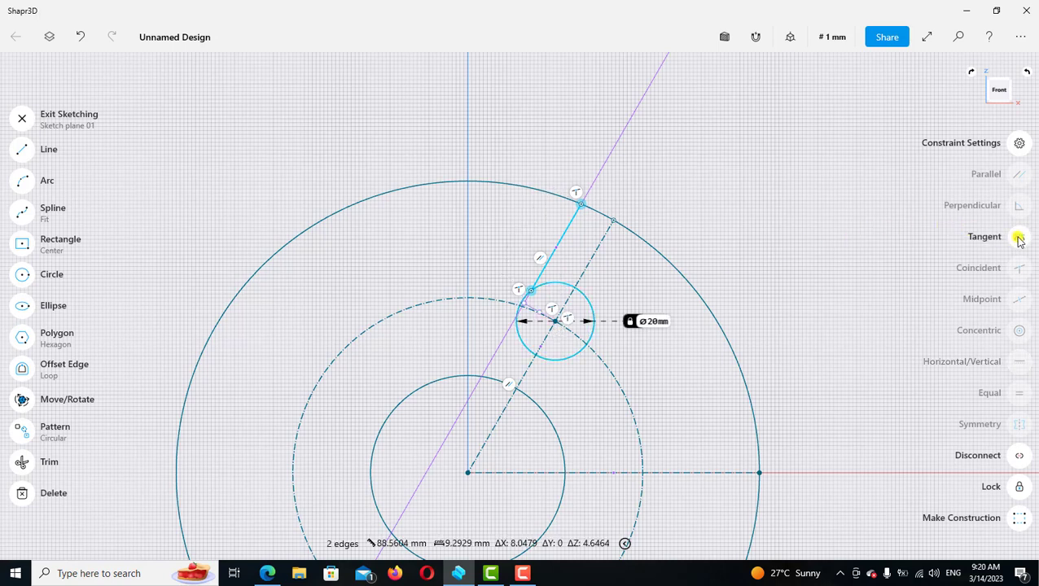
click(986, 236)
scroll(619, 219, down, 3)
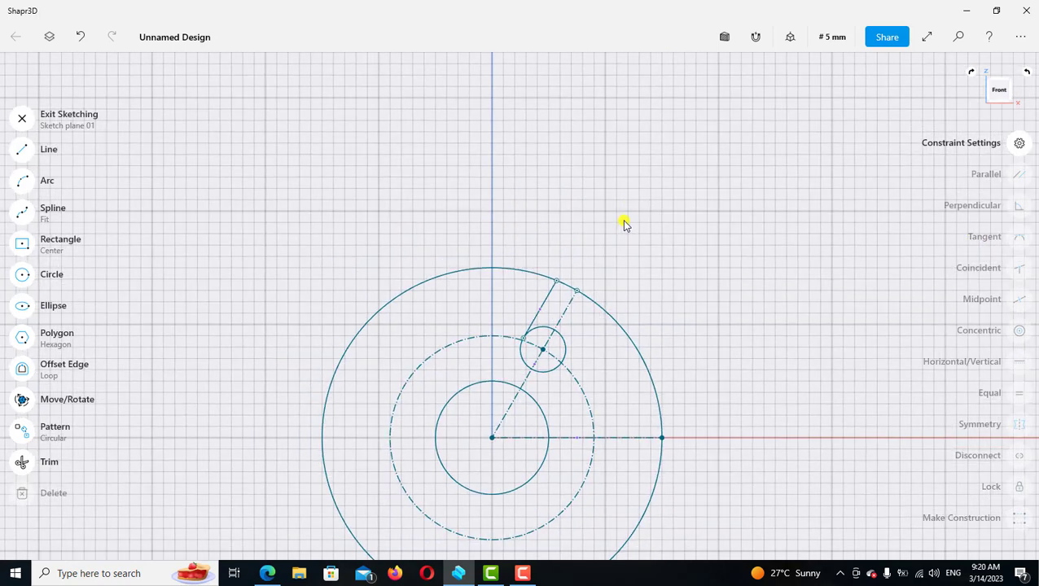
scroll(592, 251, up, 1)
scroll(592, 251, up, 1)
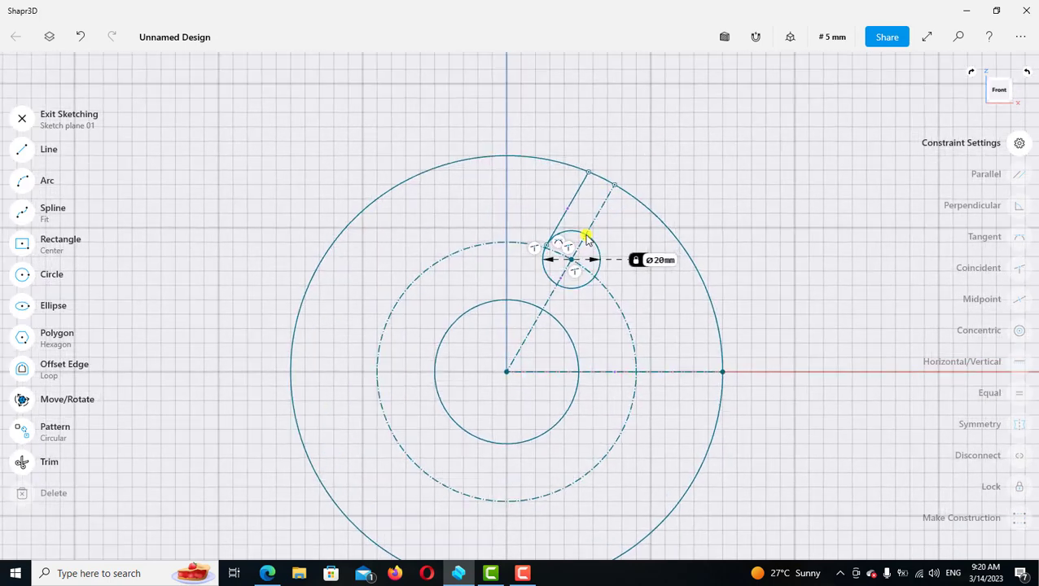
click(566, 216)
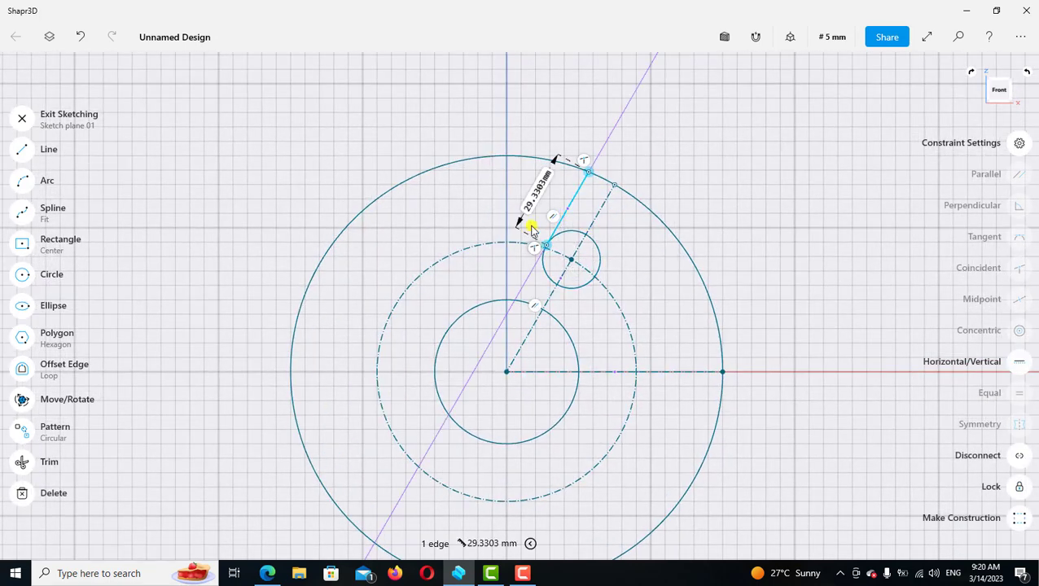
Mirror the slot side line across the 60° diagonal construction line
click(24, 120)
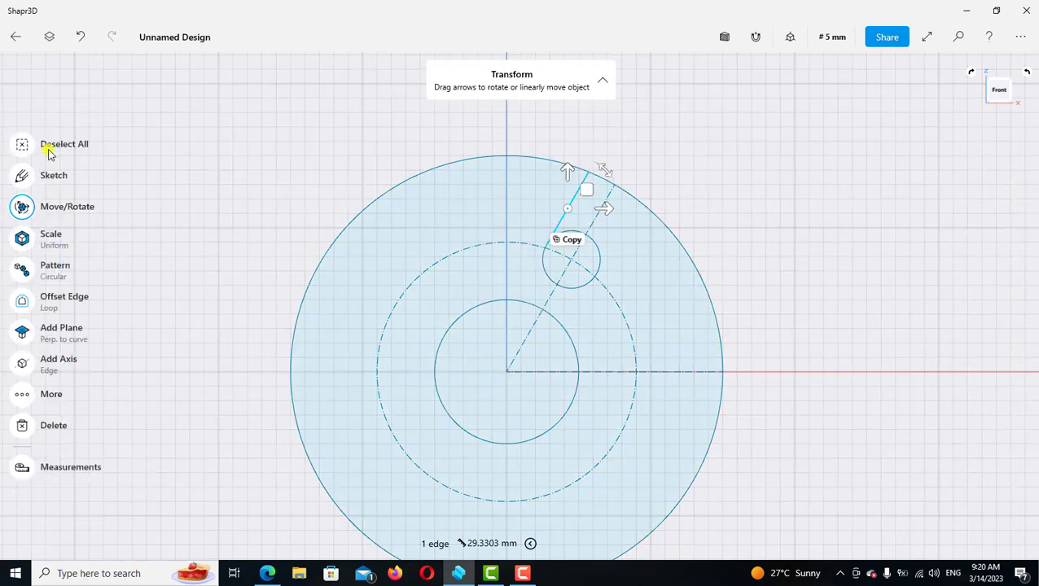
click(22, 396)
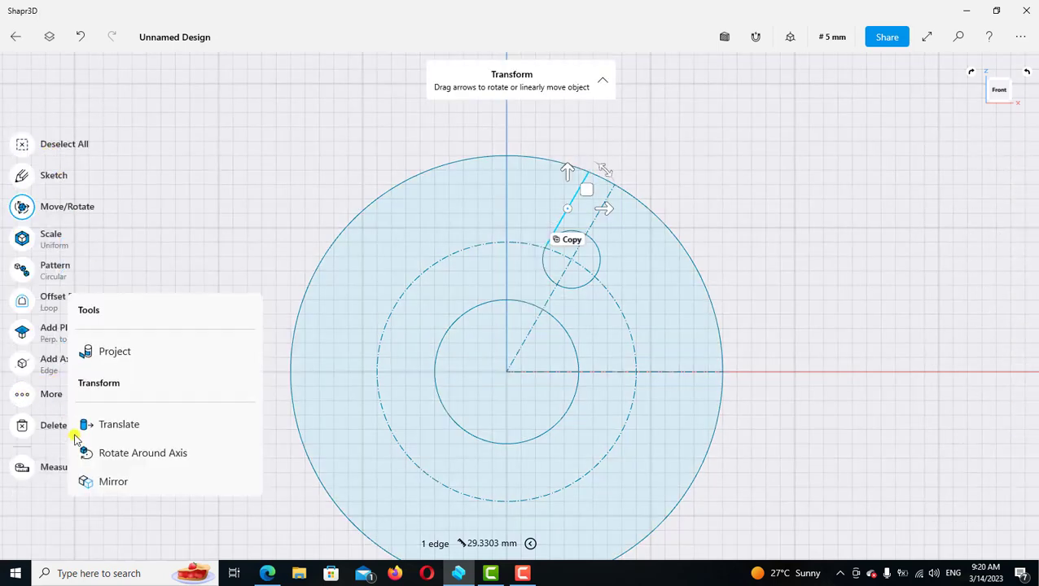
click(104, 480)
scroll(609, 229, up, 2)
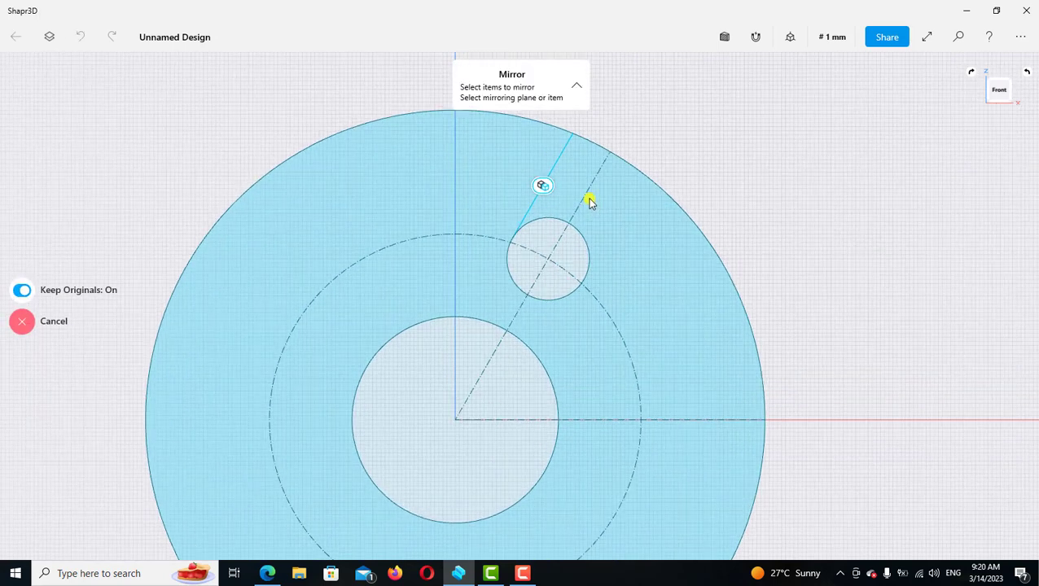
click(583, 198)
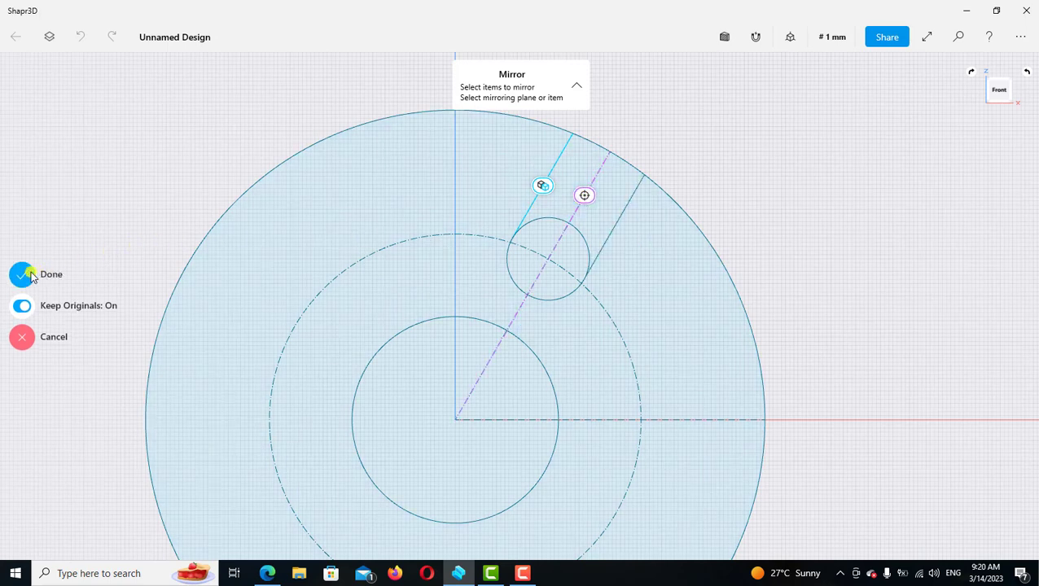
click(22, 274)
scroll(562, 195, down, 2)
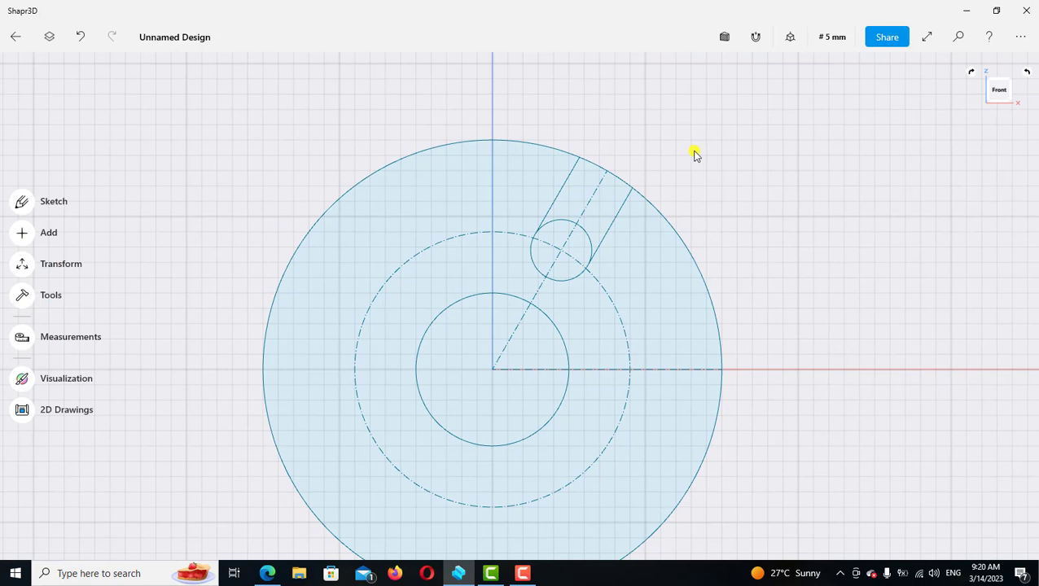
Trim the Ø20 mm circle's top and right arcs between the slot lines
scroll(694, 137, down, 2)
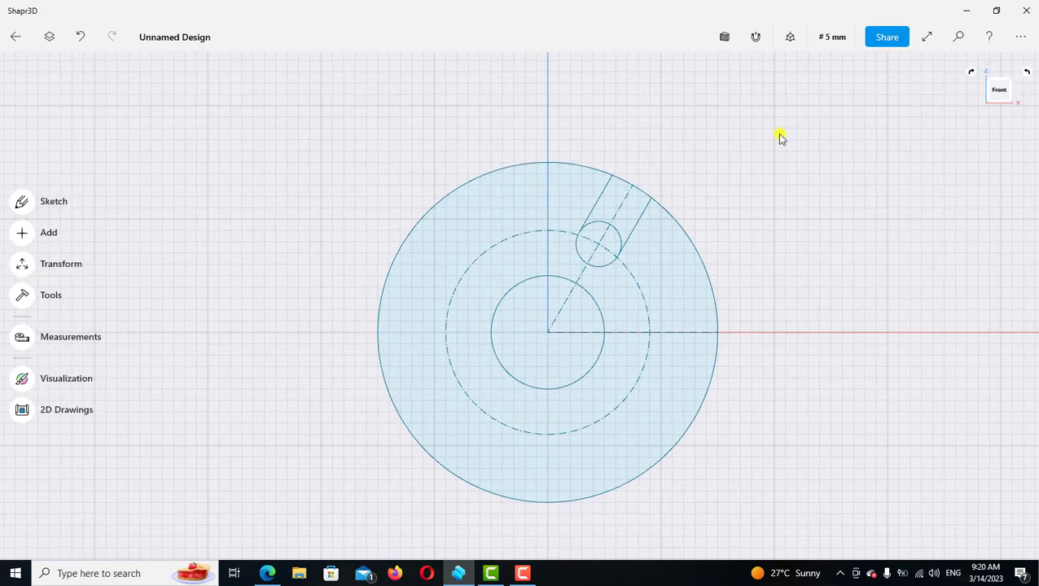
click(33, 207)
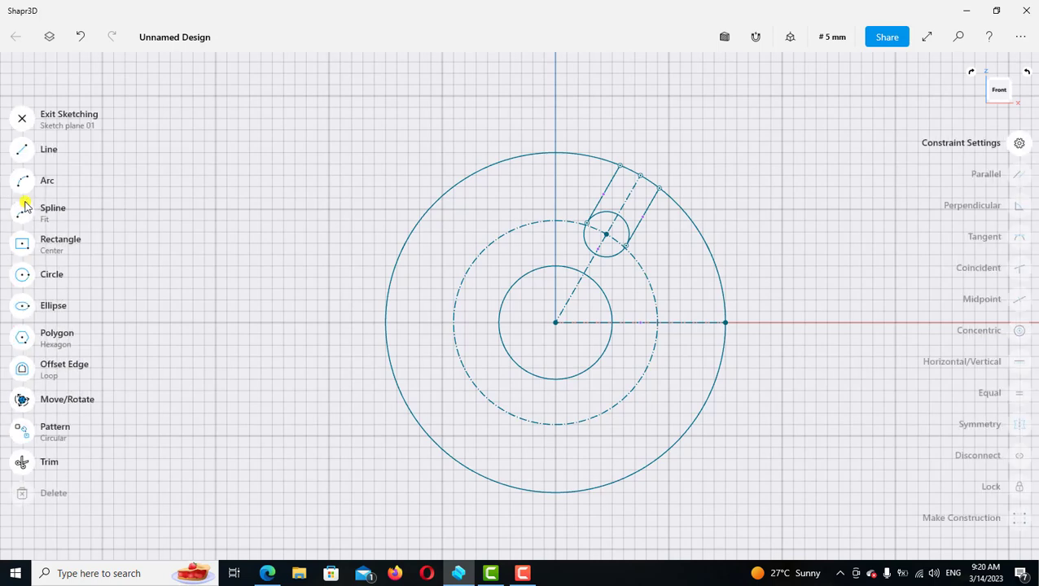
click(22, 464)
scroll(614, 186, up, 2)
scroll(622, 213, up, 2)
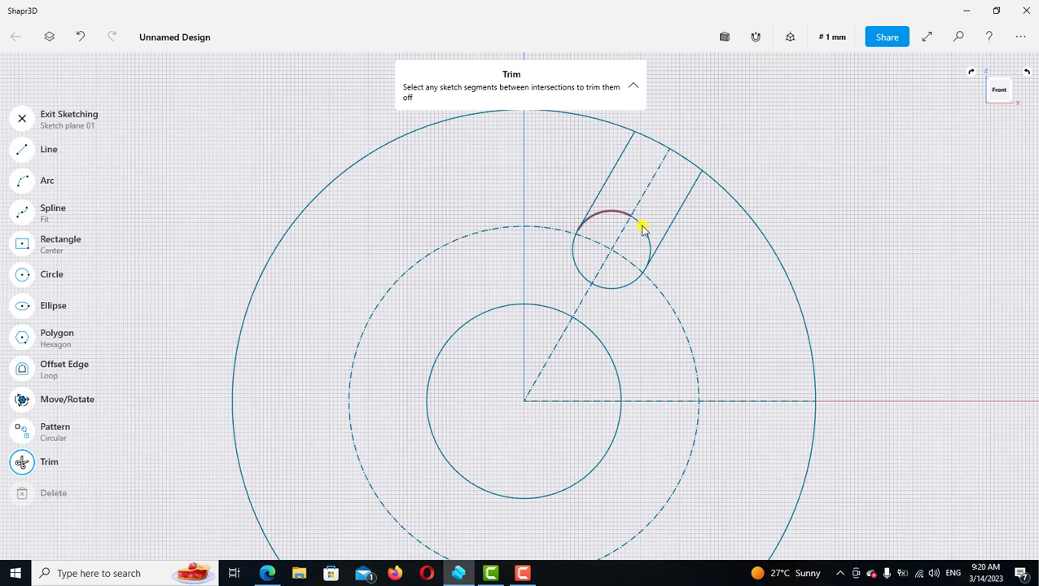
click(641, 227)
click(641, 231)
scroll(626, 243, down, 2)
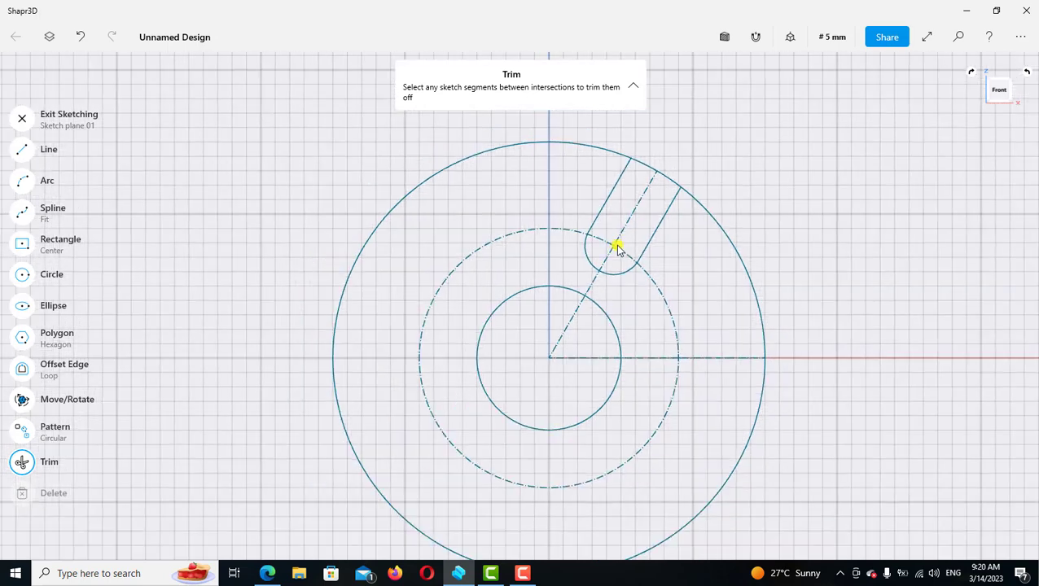
click(22, 118)
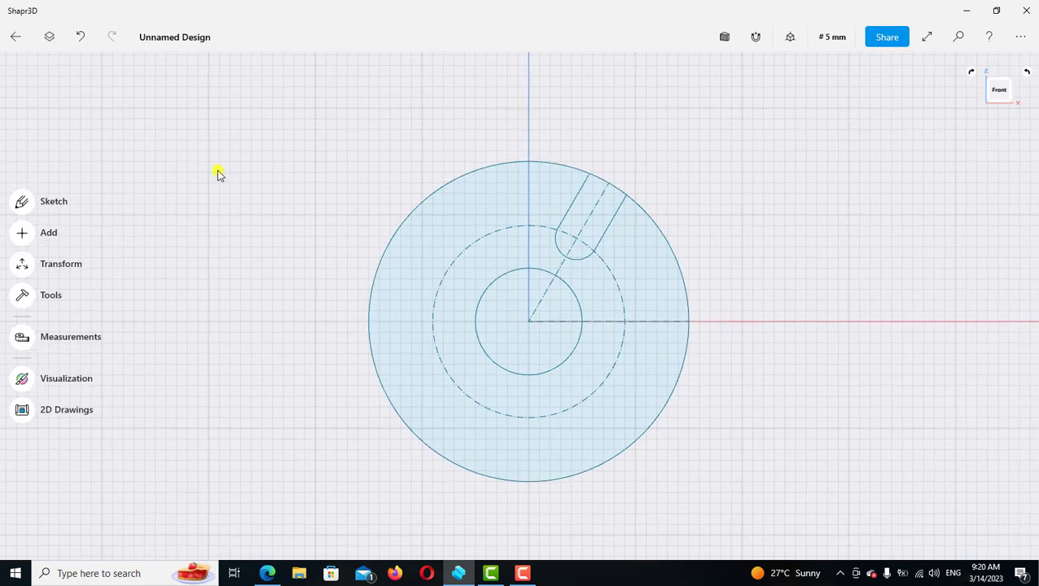
Circular-pattern the three slot edges about the disc centre with a quantity of 6
click(23, 203)
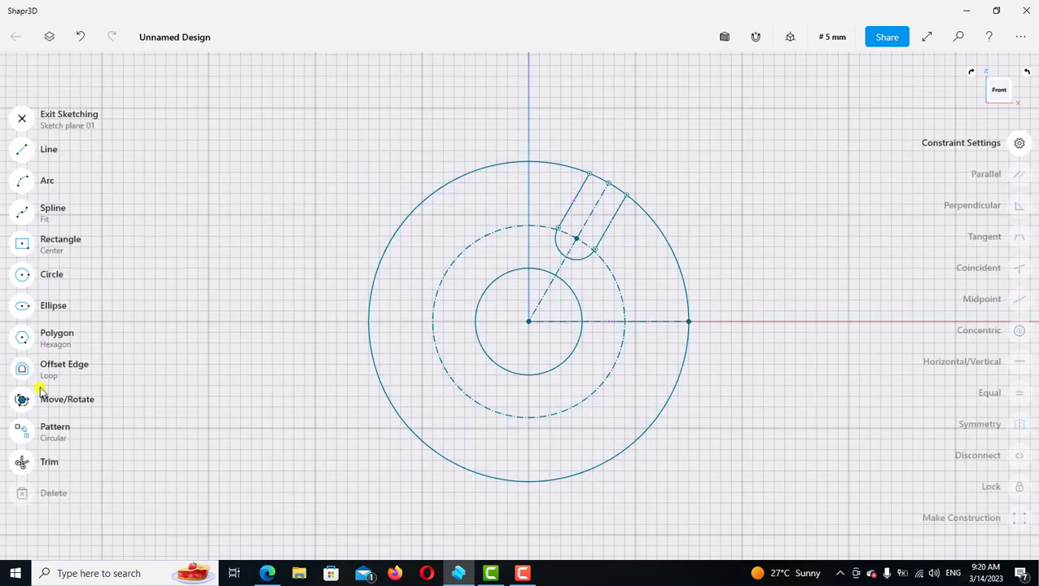
click(21, 423)
scroll(510, 291, up, 2)
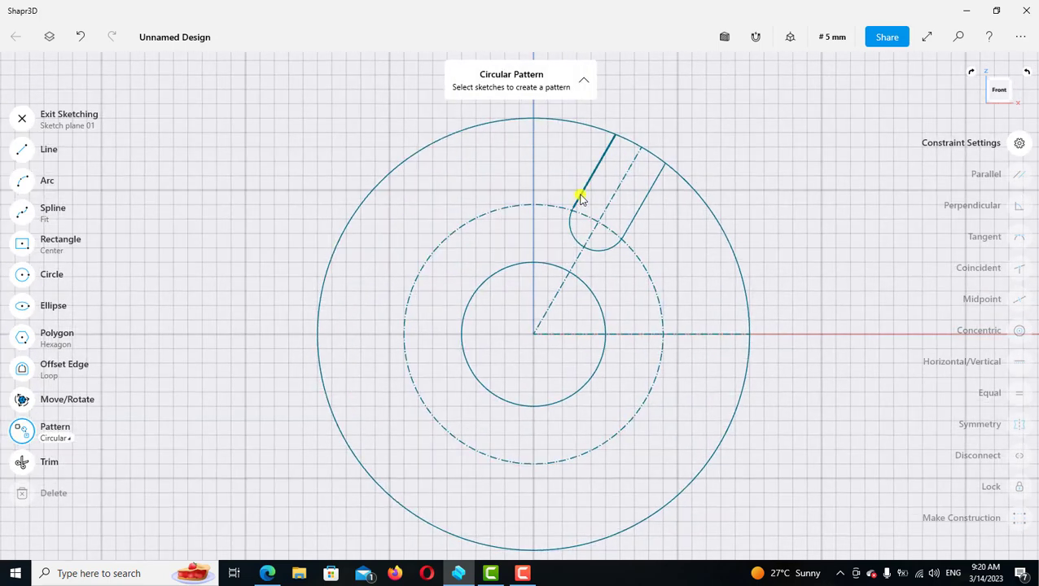
click(579, 197)
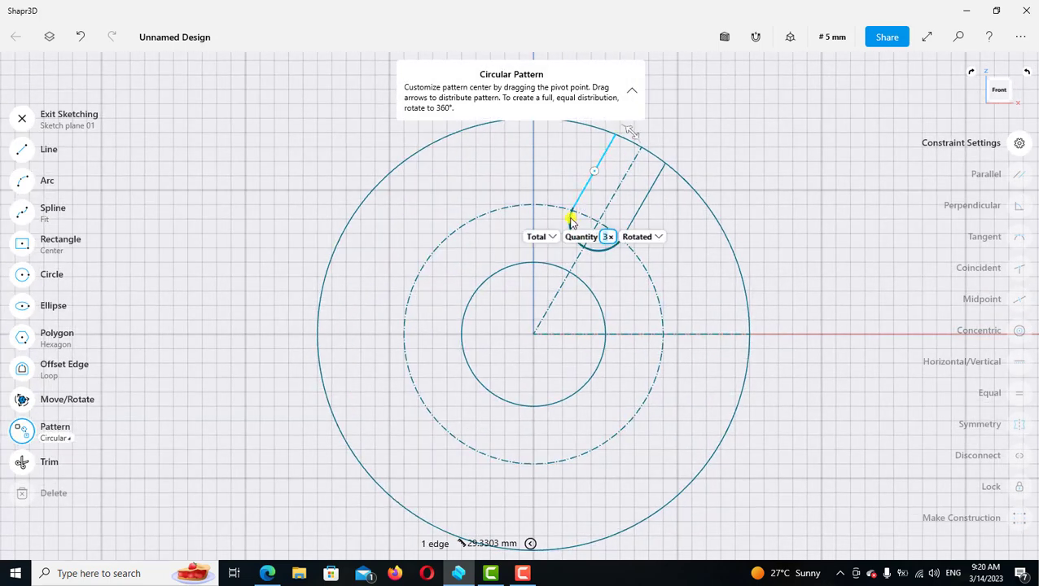
click(619, 213)
click(642, 209)
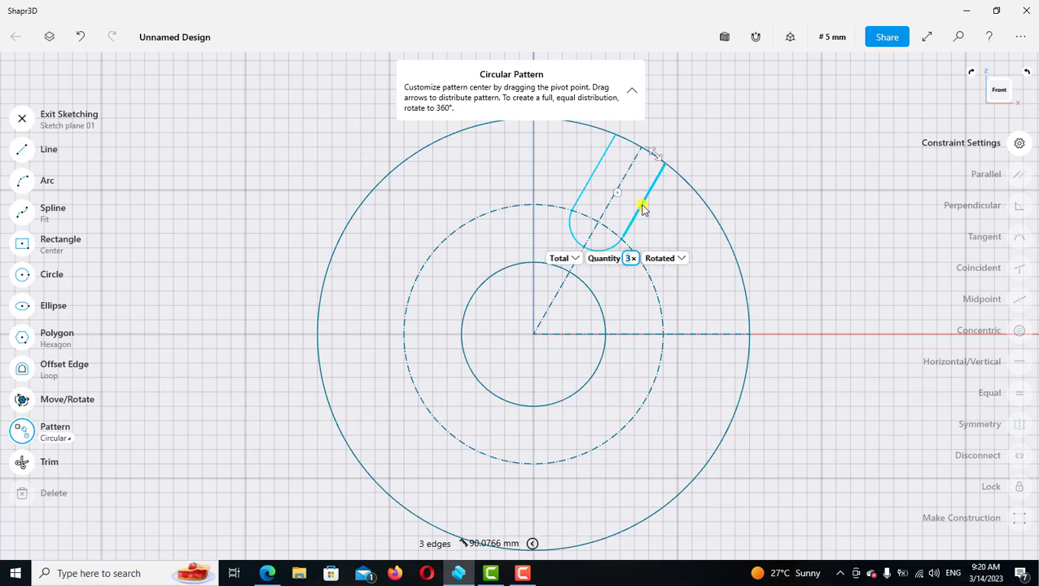
scroll(642, 203, down, 2)
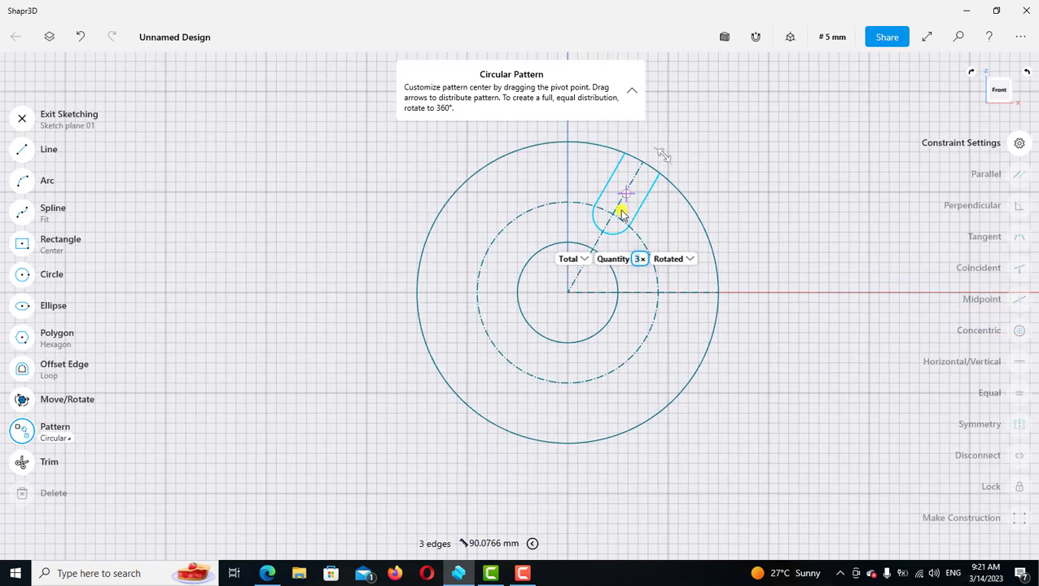
drag(625, 193, 568, 291)
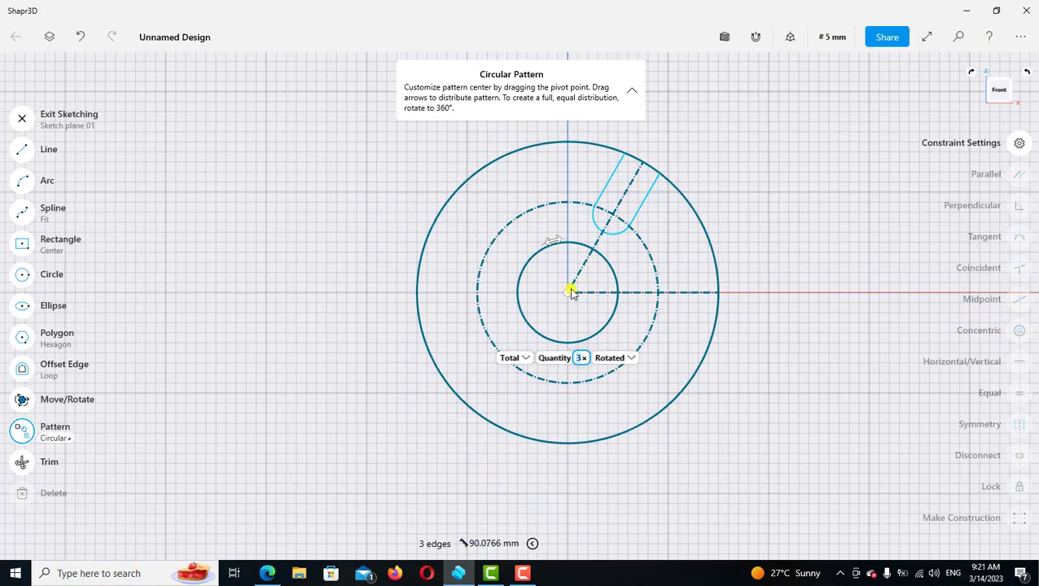
click(578, 359)
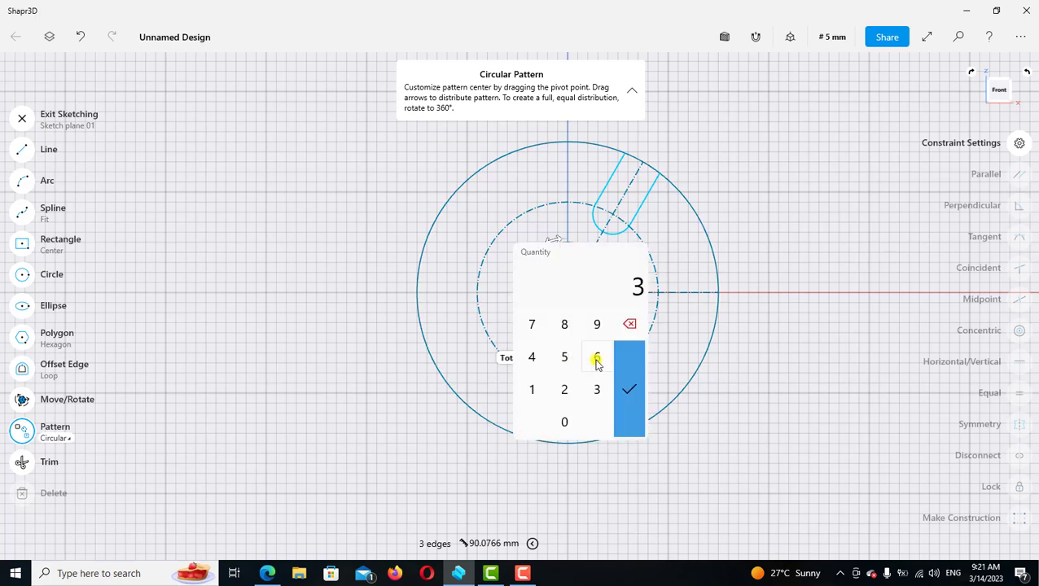
click(597, 359)
click(629, 389)
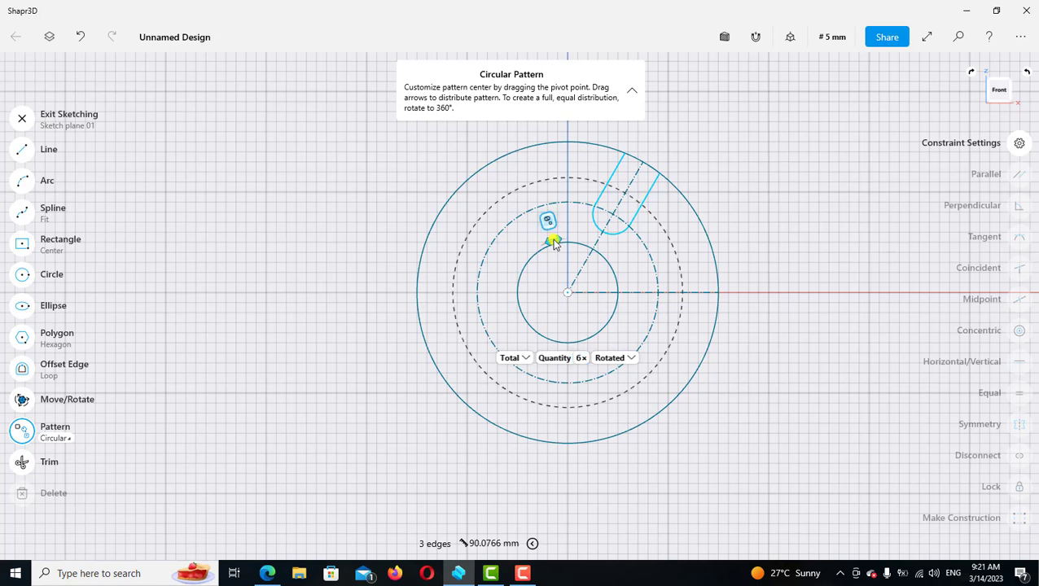
Set the pattern's total angle to -360° and finish the pattern
drag(582, 243, 651, 310)
drag(641, 342, 643, 345)
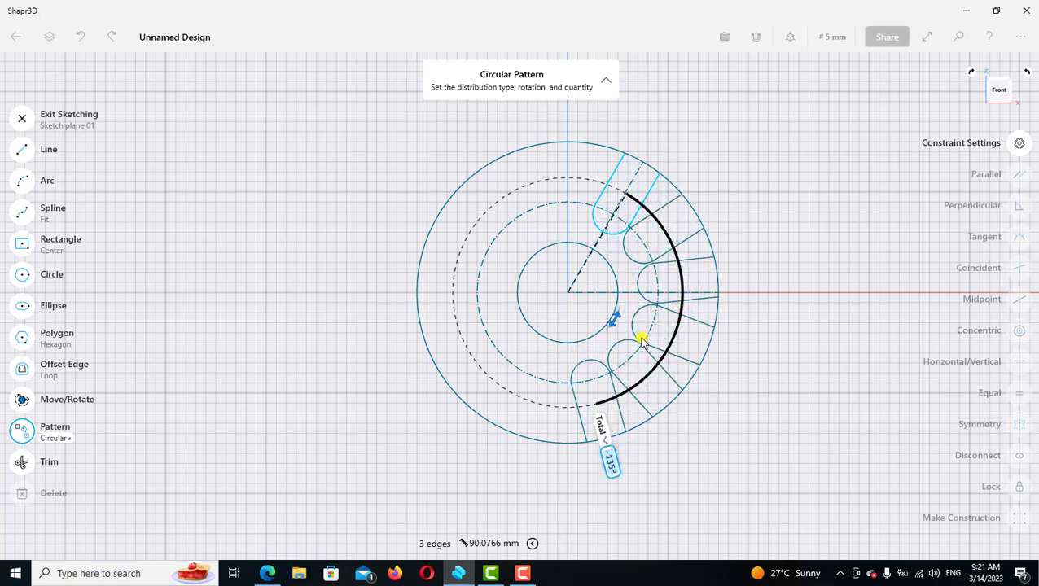
click(611, 468)
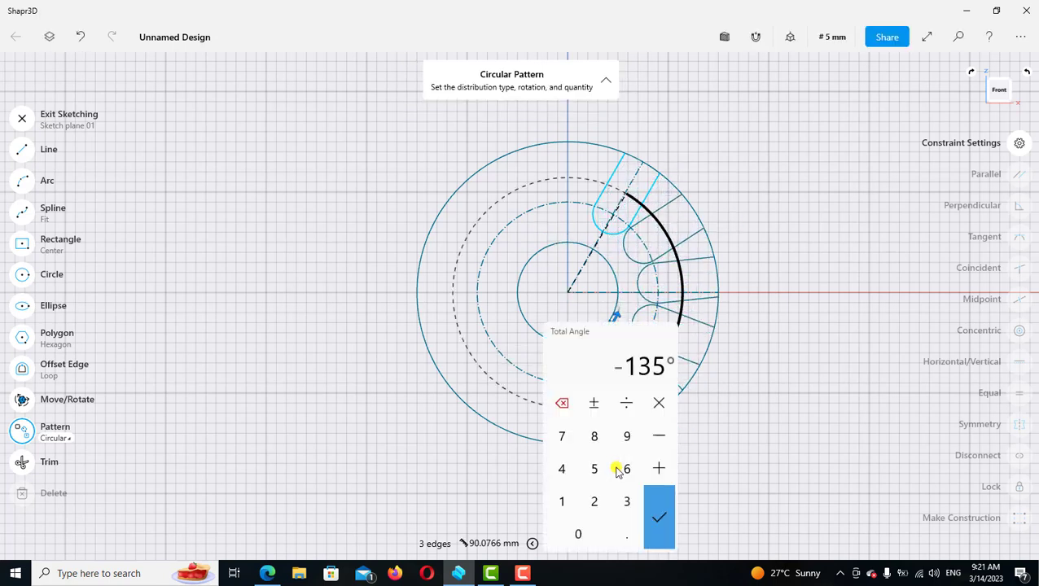
click(626, 501)
click(627, 470)
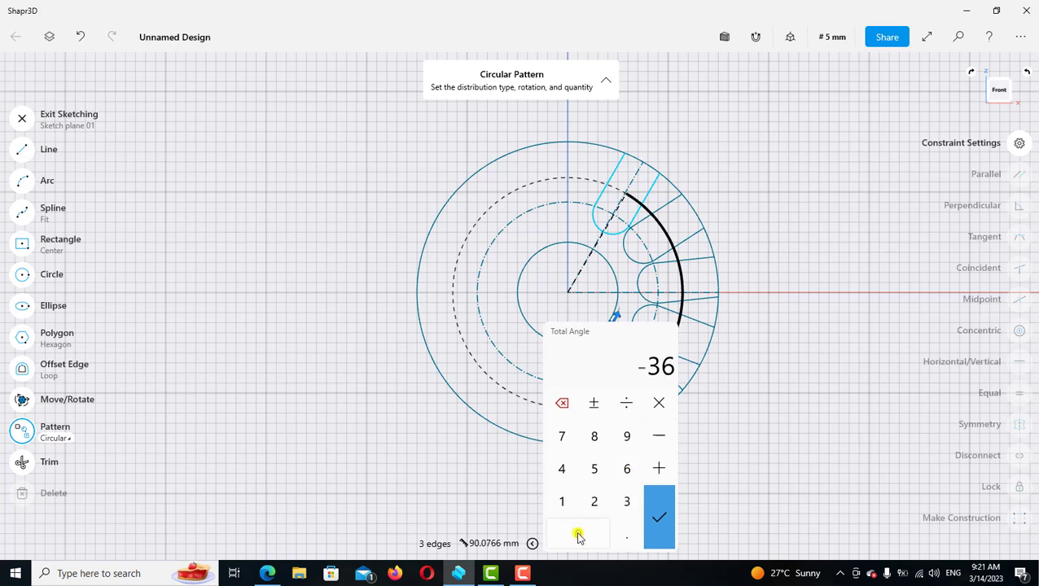
click(578, 534)
click(658, 515)
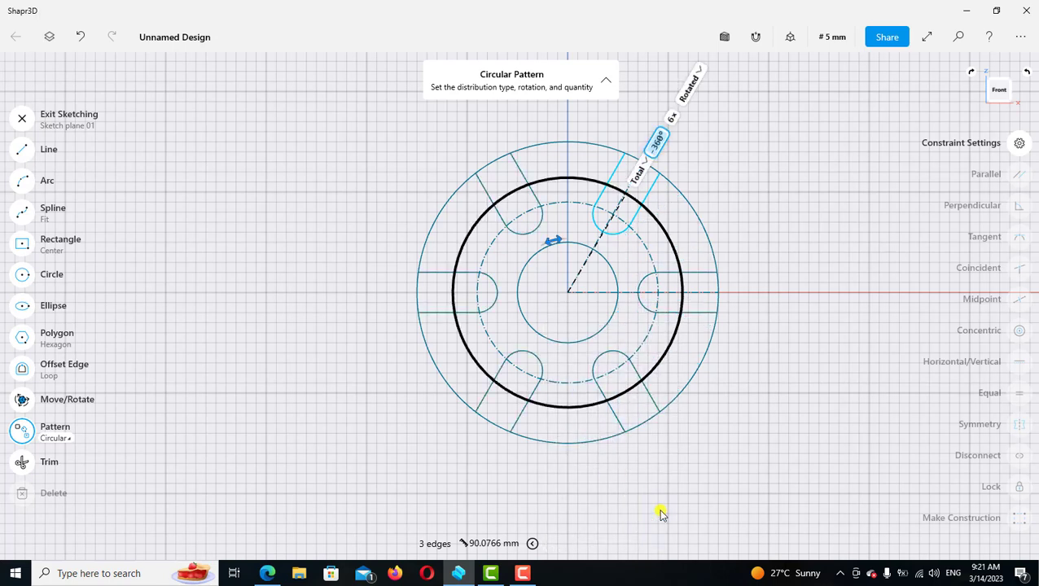
click(306, 205)
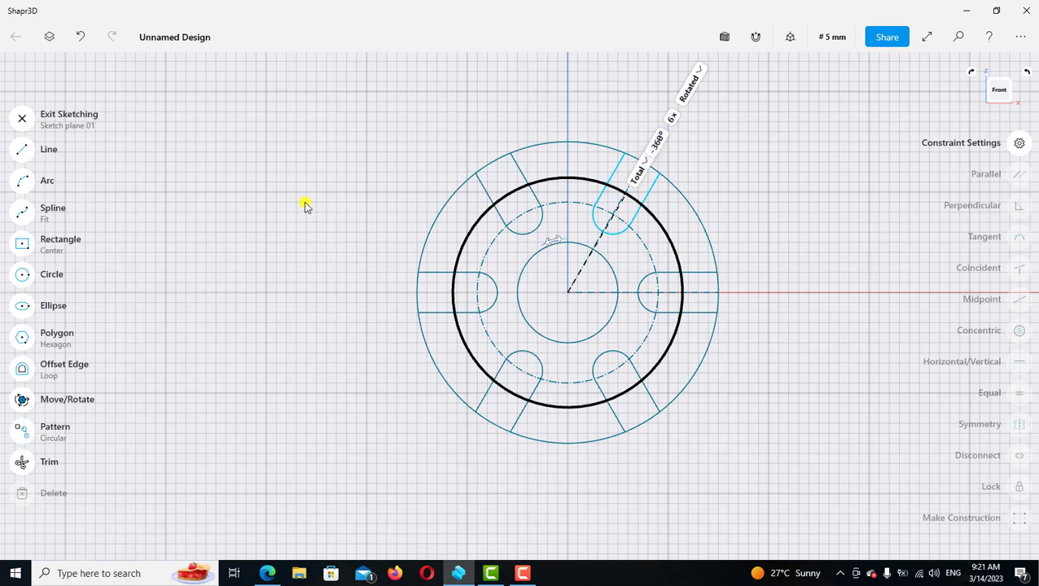
scroll(741, 216, up, 2)
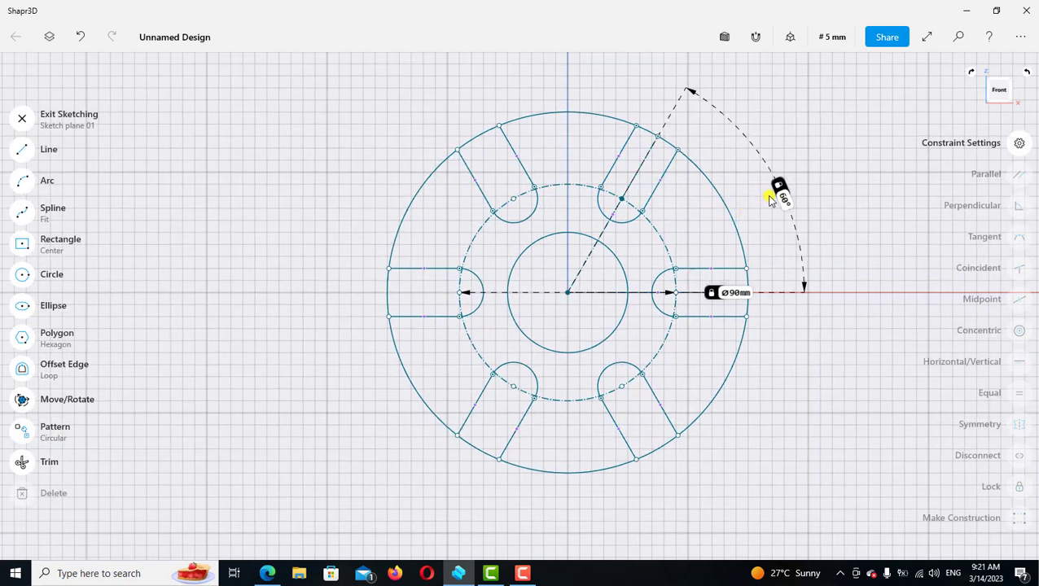
scroll(733, 190, right, 3)
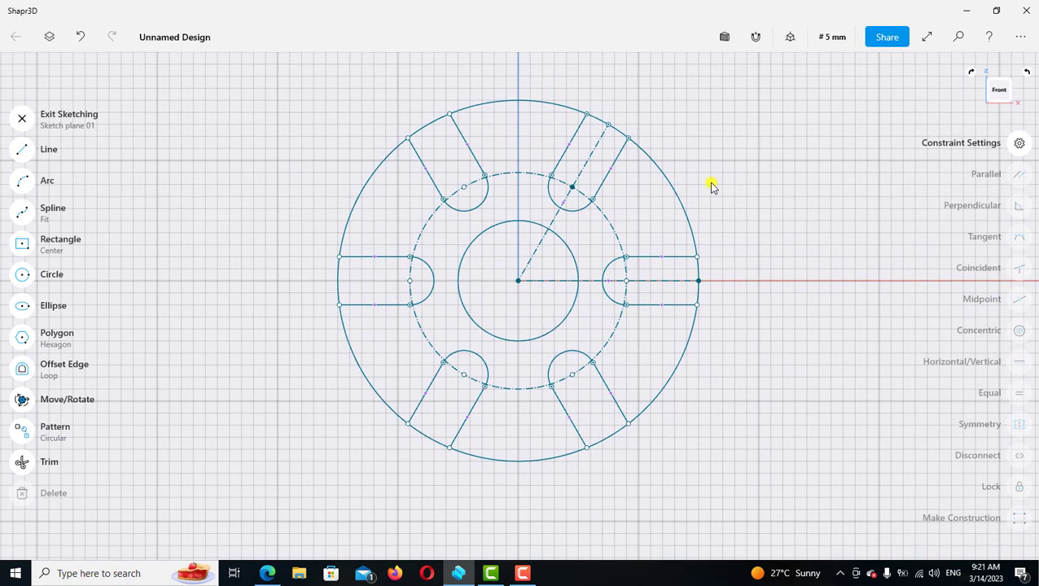
Trim the outer-rim arcs across each slot opening, then exit sketching
click(22, 462)
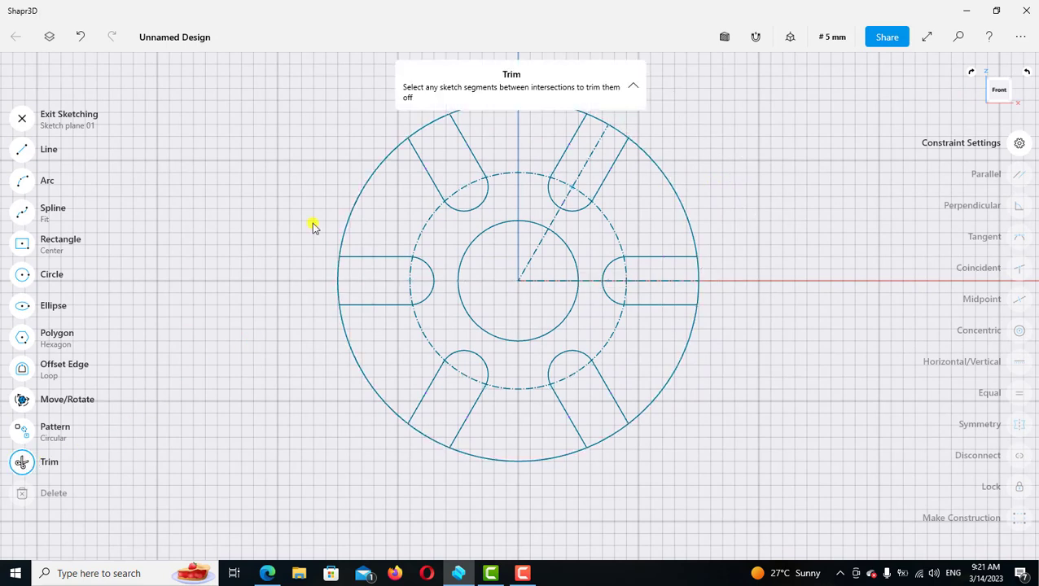
scroll(475, 222, down, 2)
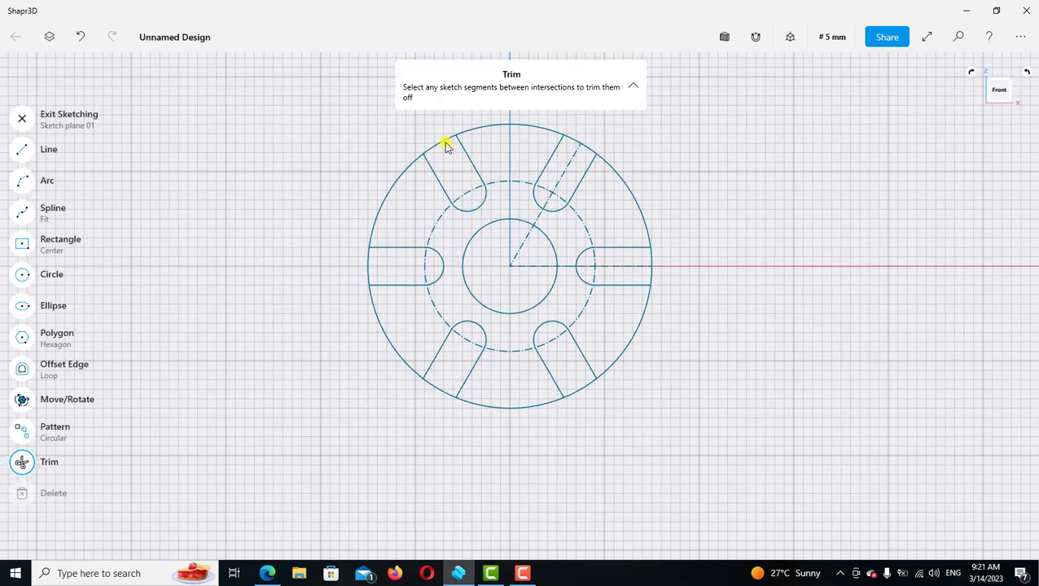
click(444, 144)
click(590, 153)
scroll(654, 264, up, 1)
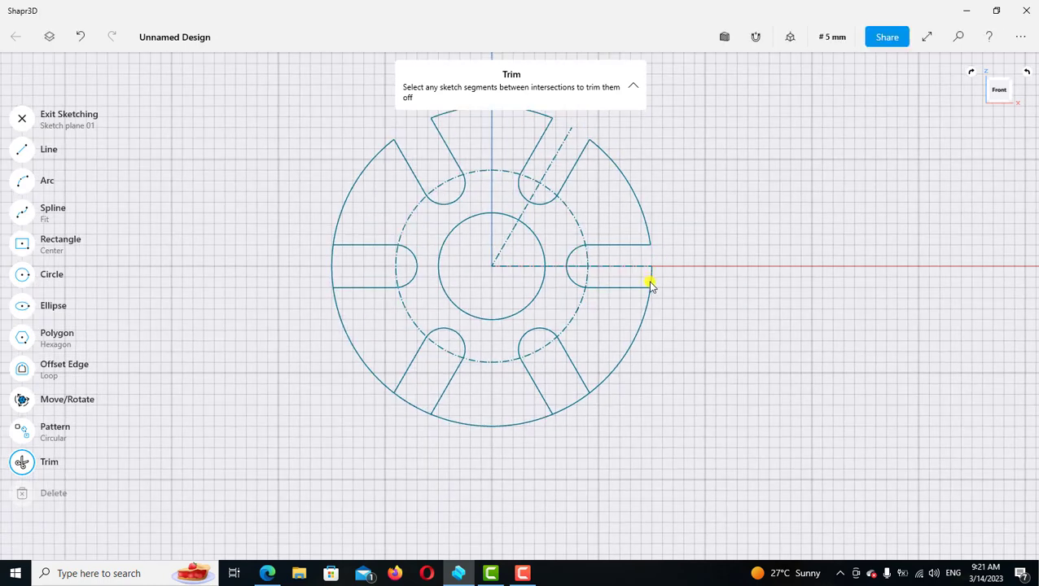
click(583, 398)
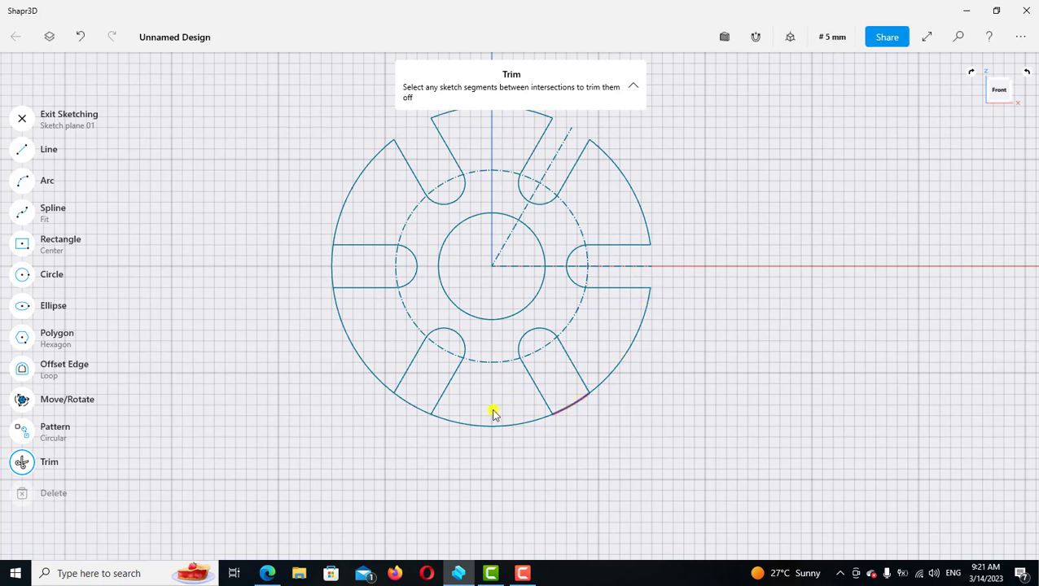
click(416, 412)
click(333, 273)
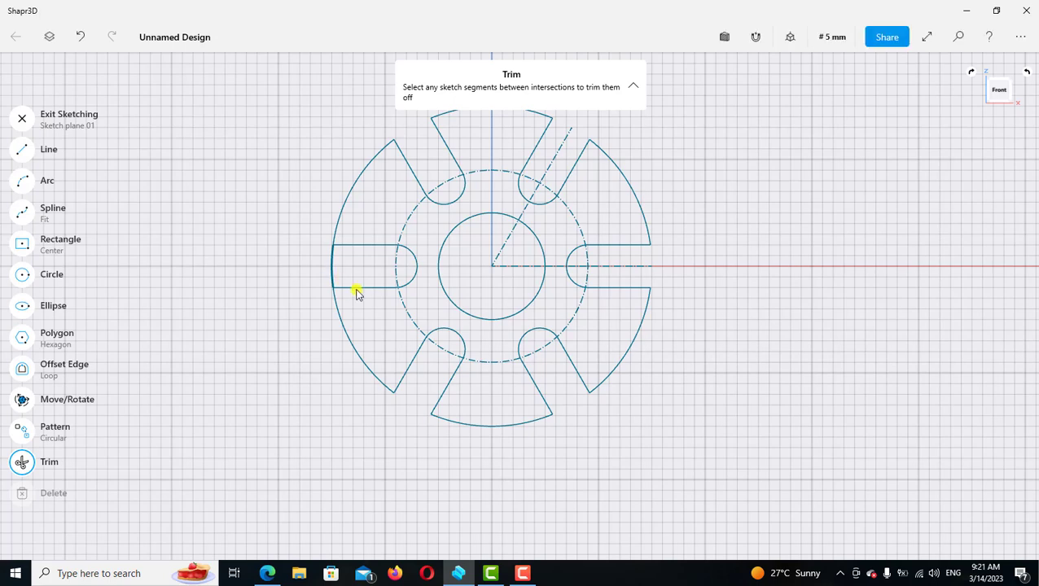
scroll(397, 302, down, 2)
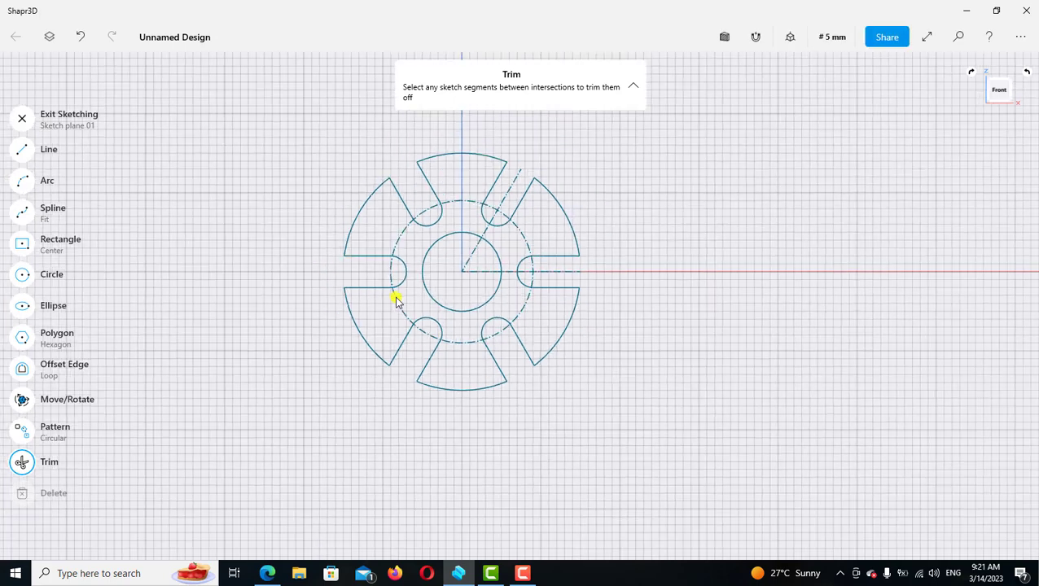
click(24, 118)
Switch to the Default angled view and select the slotted sketch profile for extrusion
scroll(637, 282, down, 2)
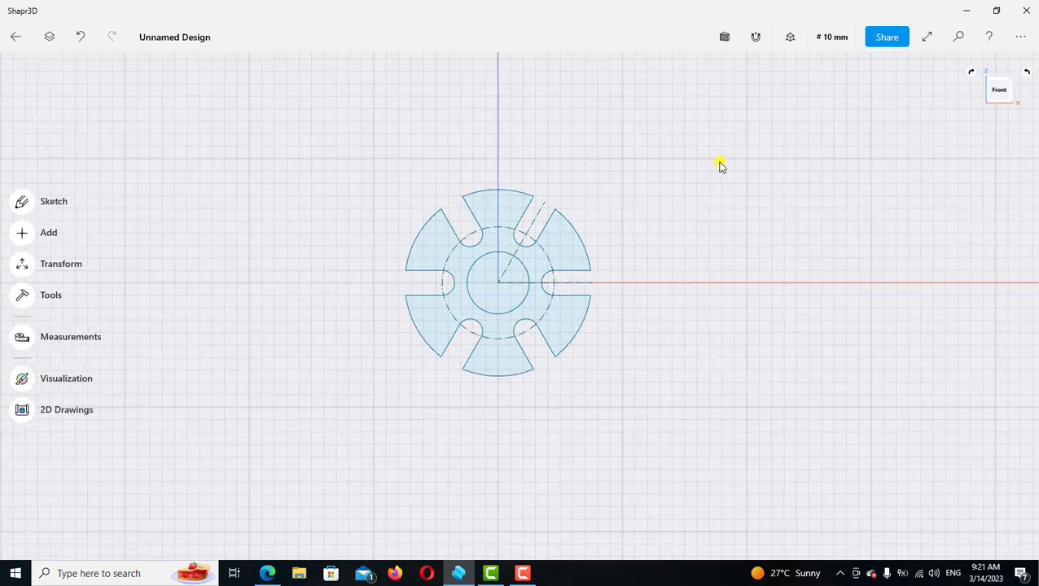
scroll(722, 165, left, 3)
scroll(693, 157, up, 2)
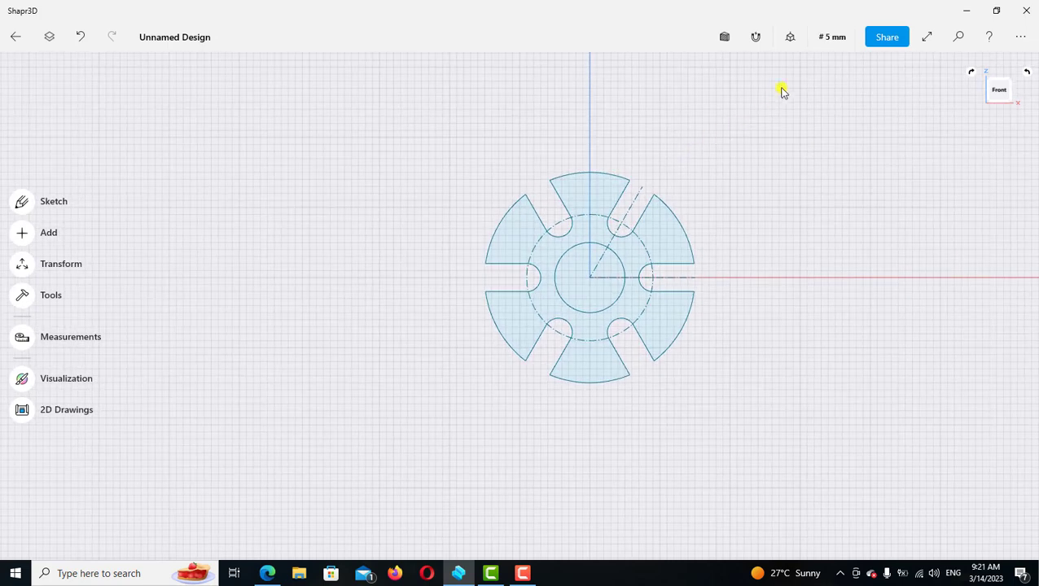
click(790, 38)
click(753, 101)
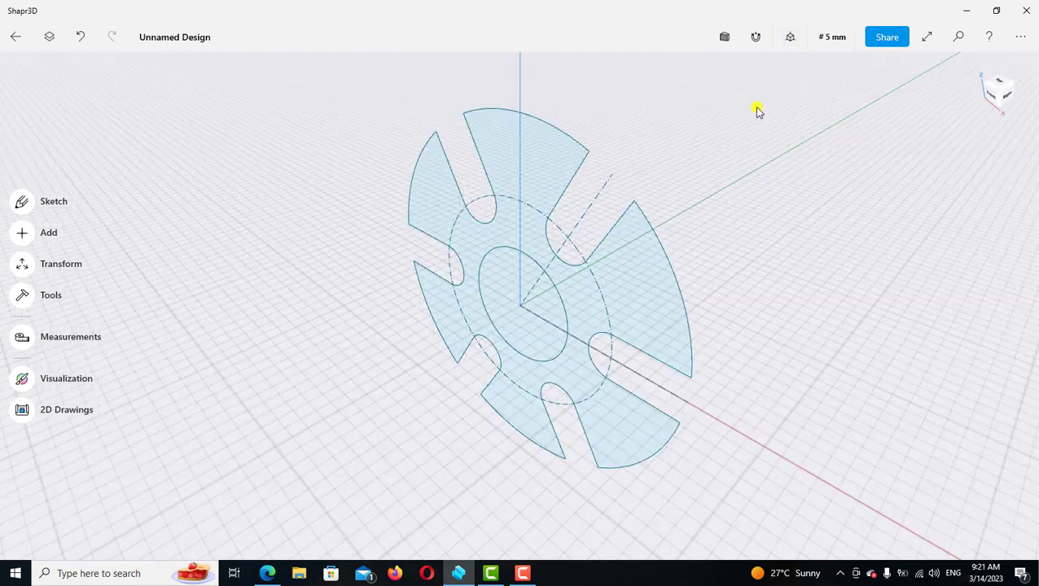
click(633, 301)
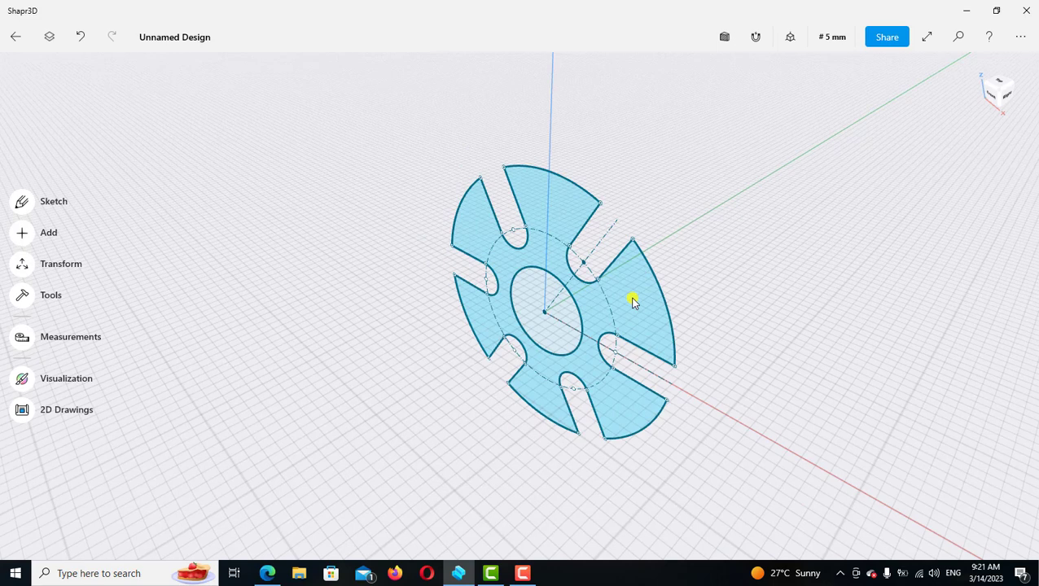
click(634, 301)
Extrude the slotted profile into a solid 2.5 mm thick, entered as 5÷2
drag(624, 303, 601, 322)
click(539, 366)
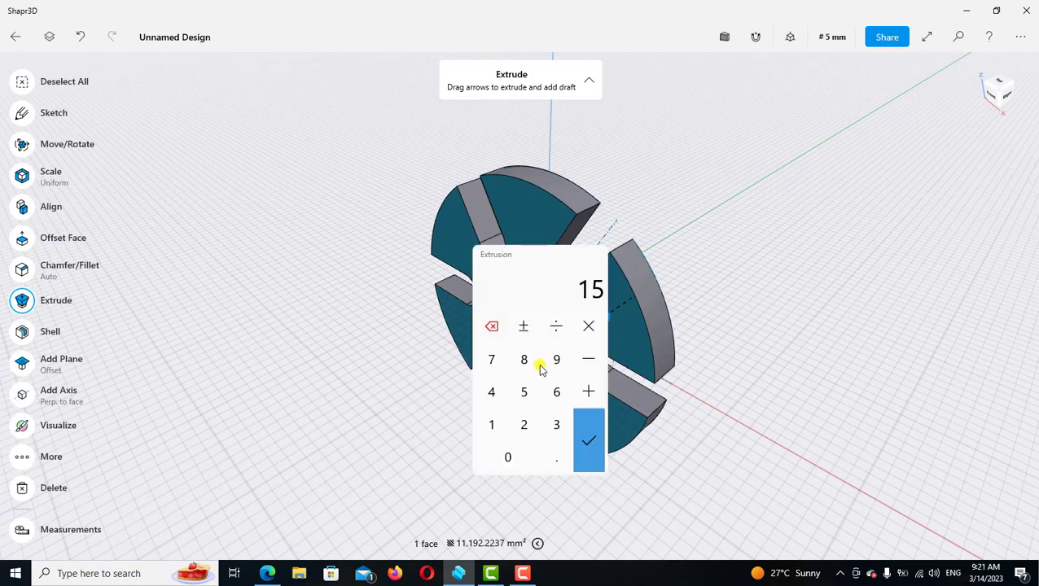
click(524, 391)
click(548, 328)
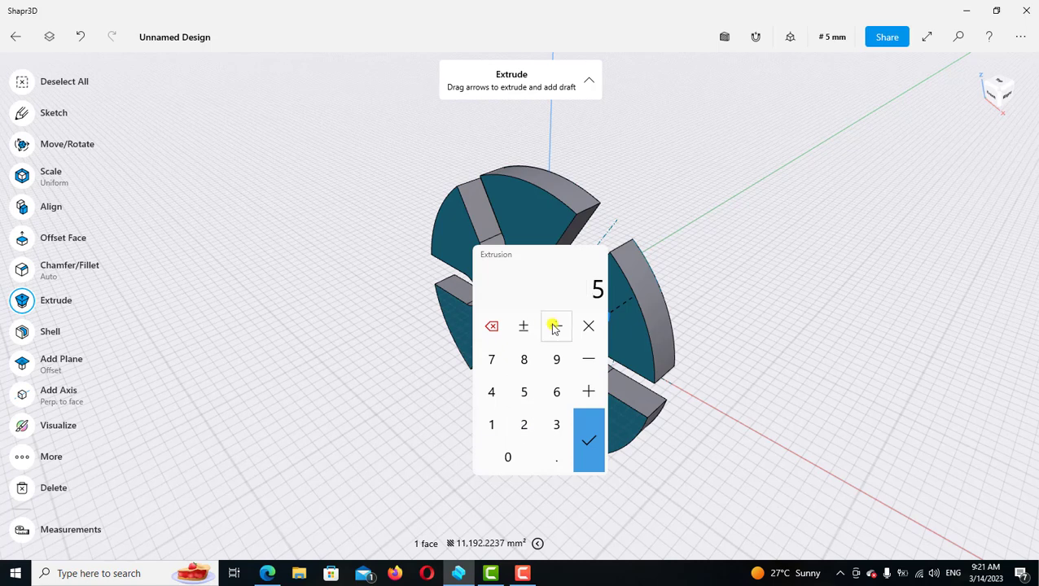
click(524, 426)
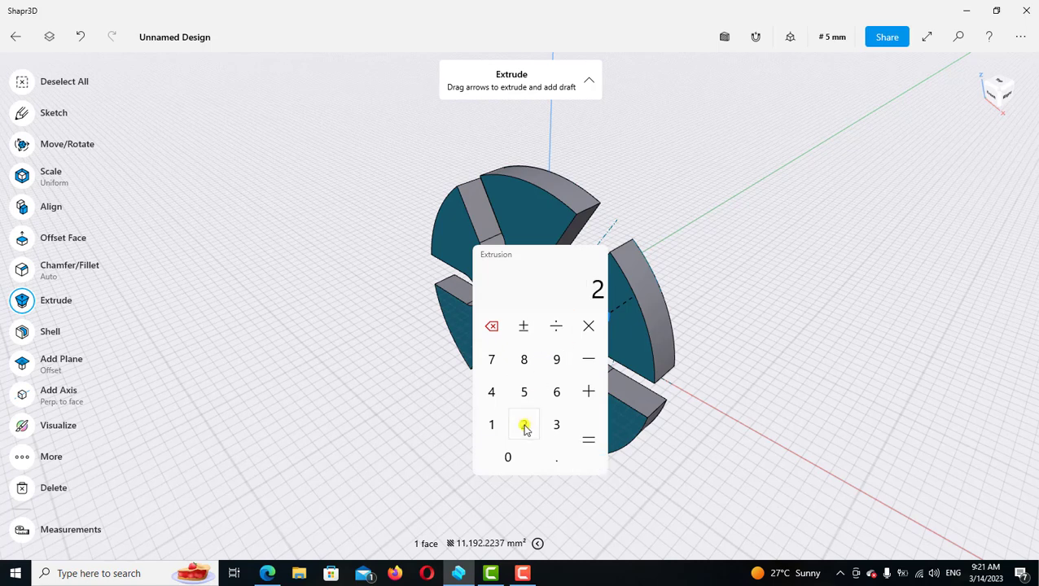
click(589, 438)
click(589, 439)
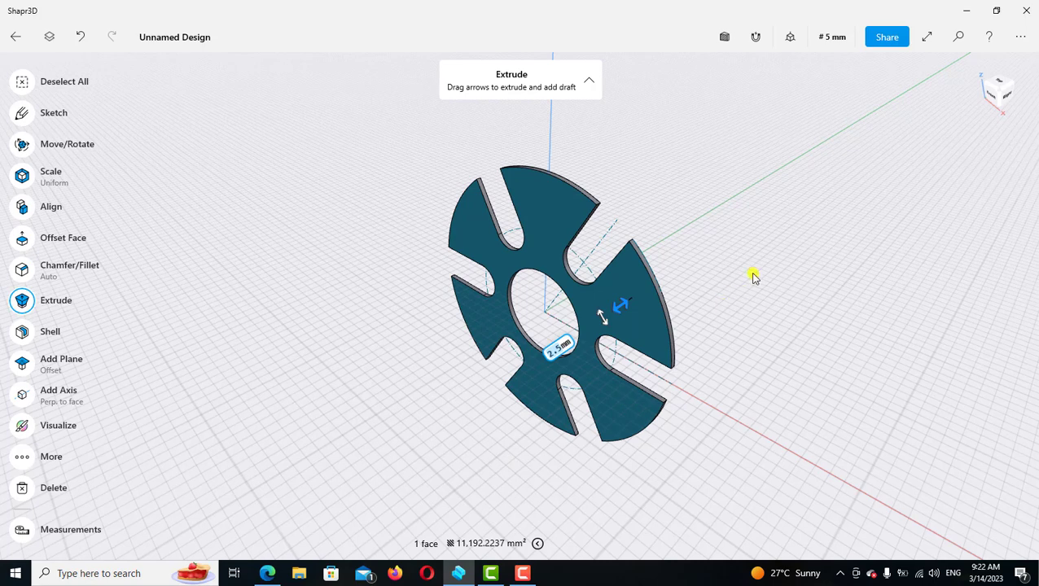
mouse_move(754, 277)
right_down()
mouse_move(666, 264)
mouse_move(799, 313)
mouse_move(766, 263)
right_up()
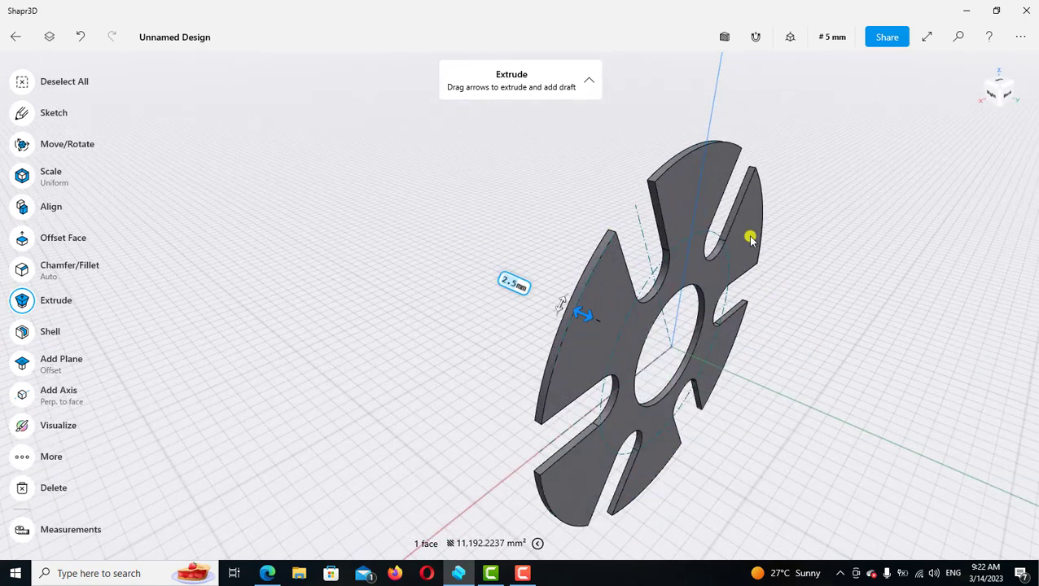
click(750, 239)
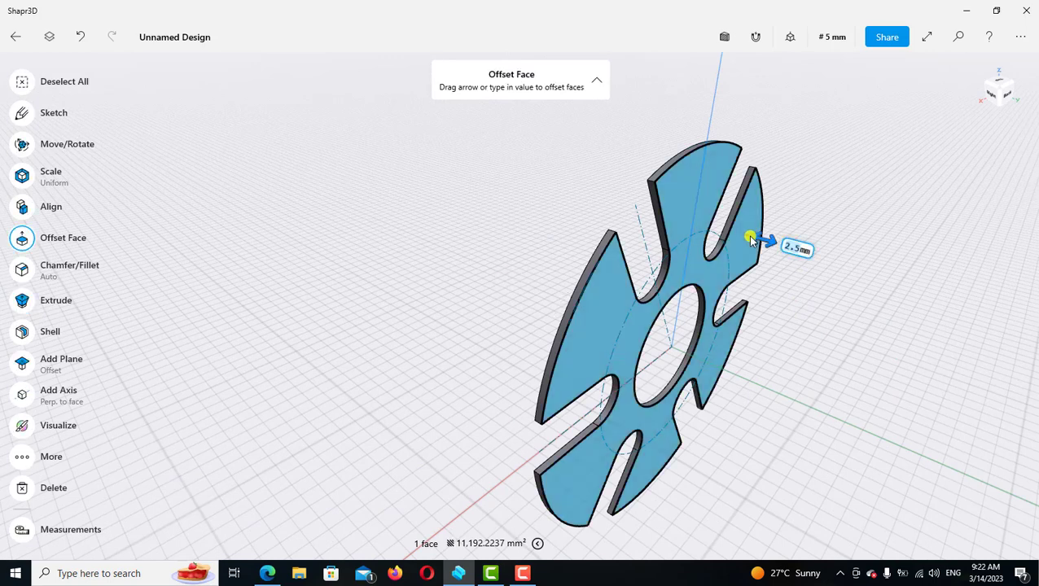
Offset the disc's face outward by 5 mm, then deselect it
drag(750, 239, 813, 257)
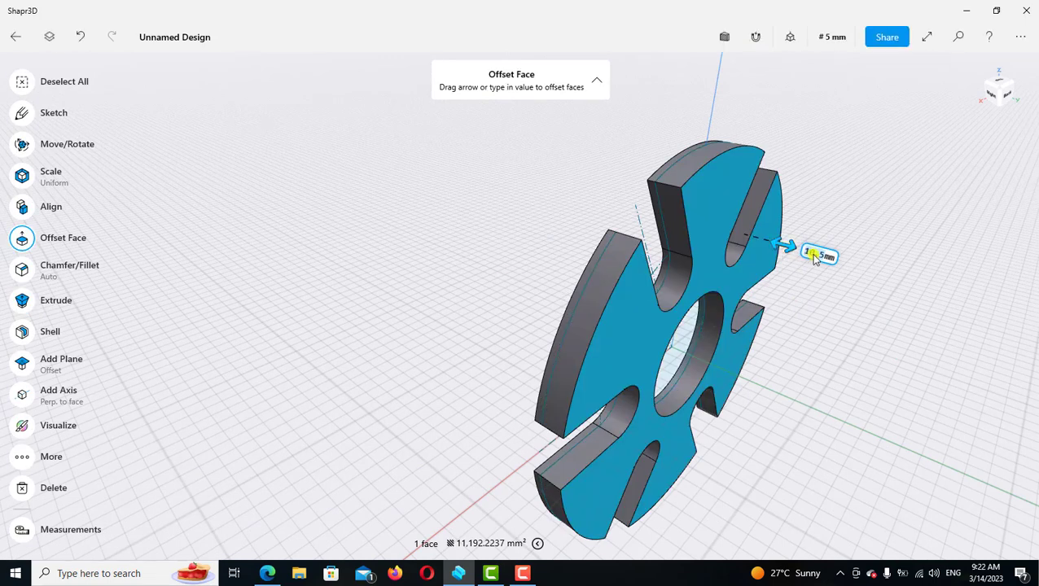
click(813, 256)
click(802, 286)
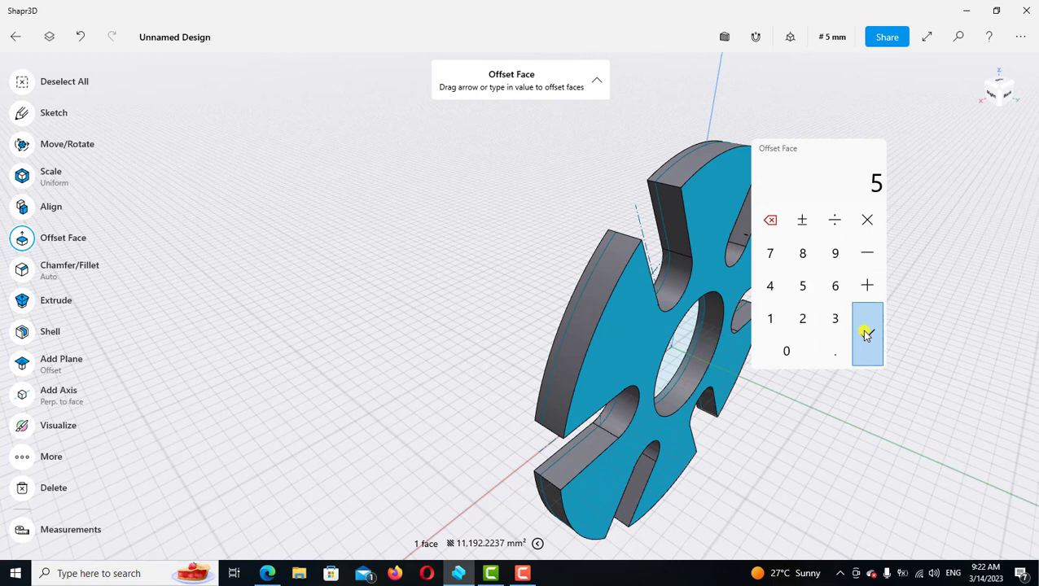
click(866, 335)
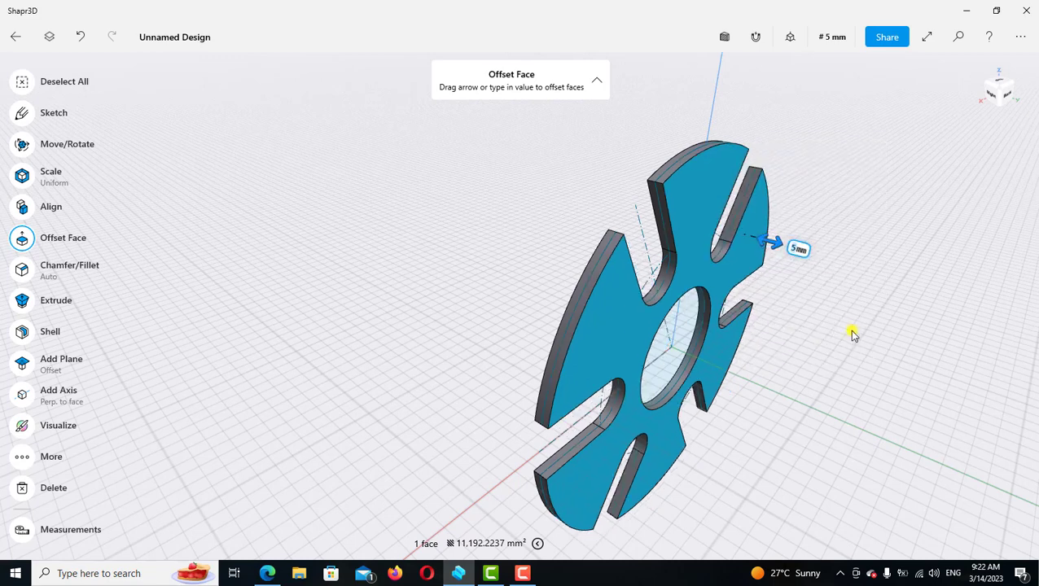
click(556, 195)
mouse_move(557, 195)
right_down()
mouse_move(661, 197)
mouse_move(654, 210)
mouse_move(649, 192)
mouse_move(689, 202)
mouse_move(585, 185)
right_up()
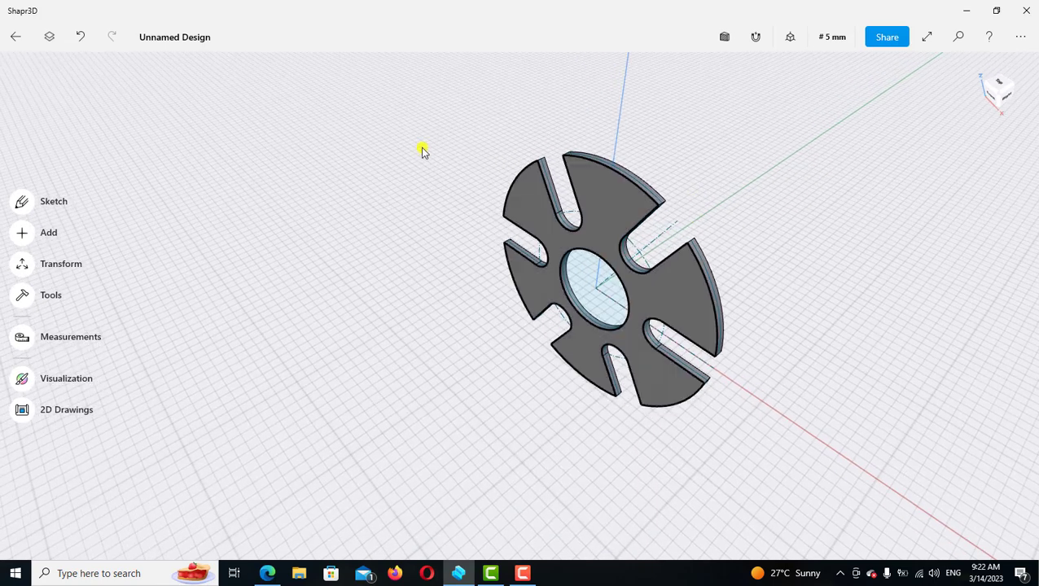
Turn off Sketch plane 01's visibility in the Items list and close the list
click(50, 41)
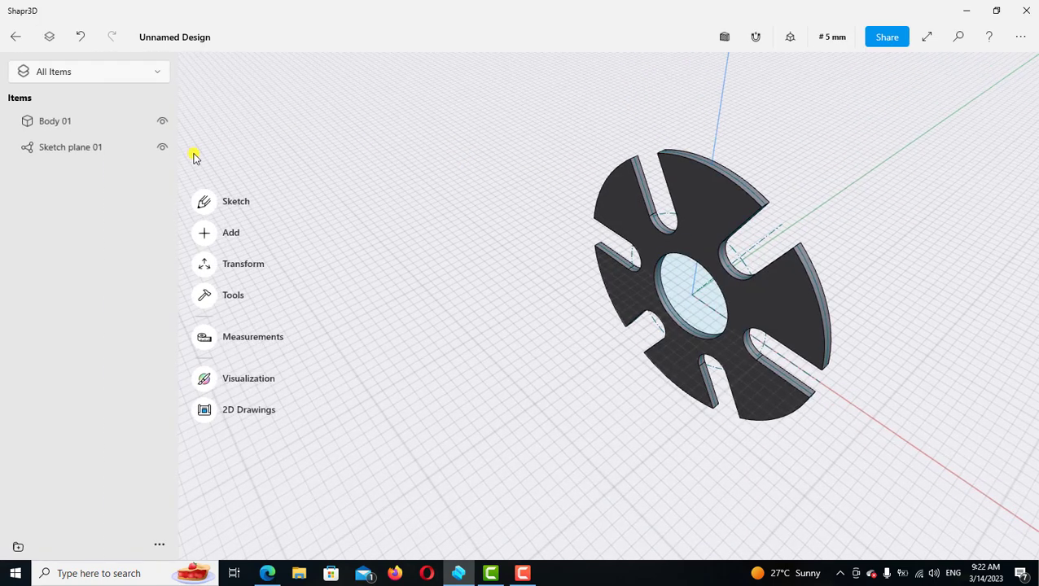
click(163, 146)
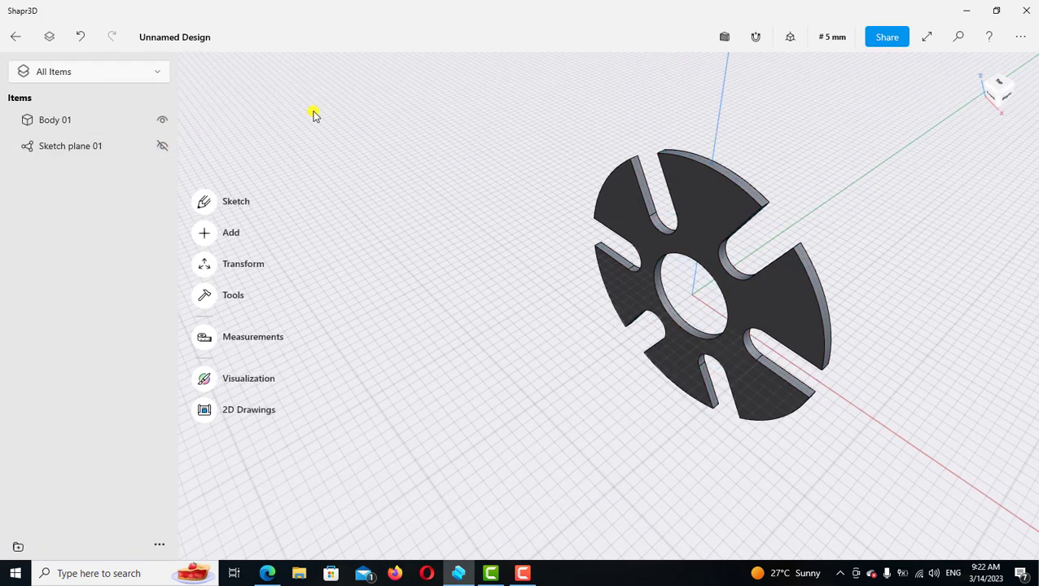
click(250, 132)
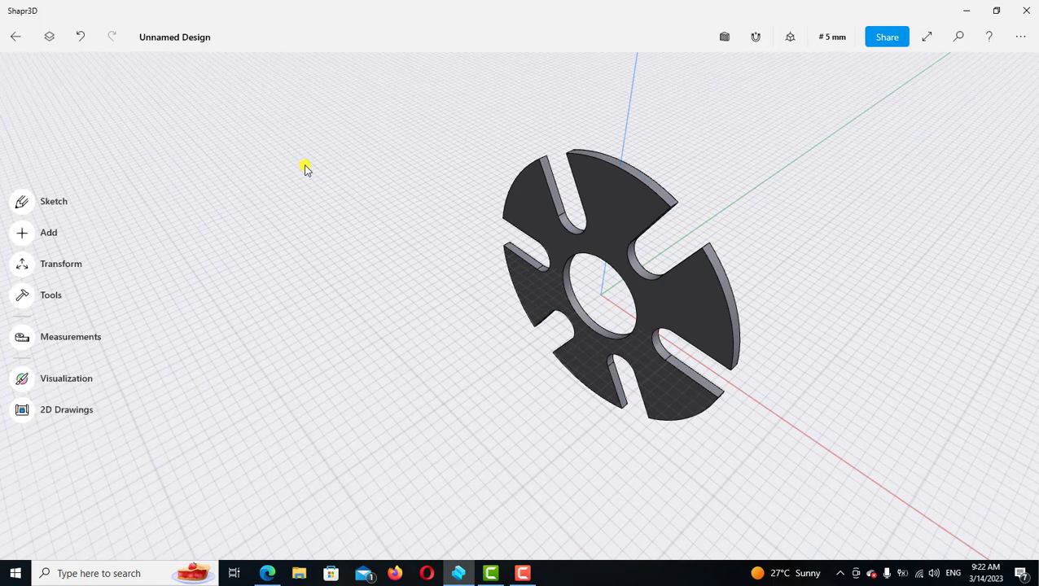
mouse_move(745, 239)
right_down()
mouse_move(675, 195)
mouse_move(674, 213)
right_up()
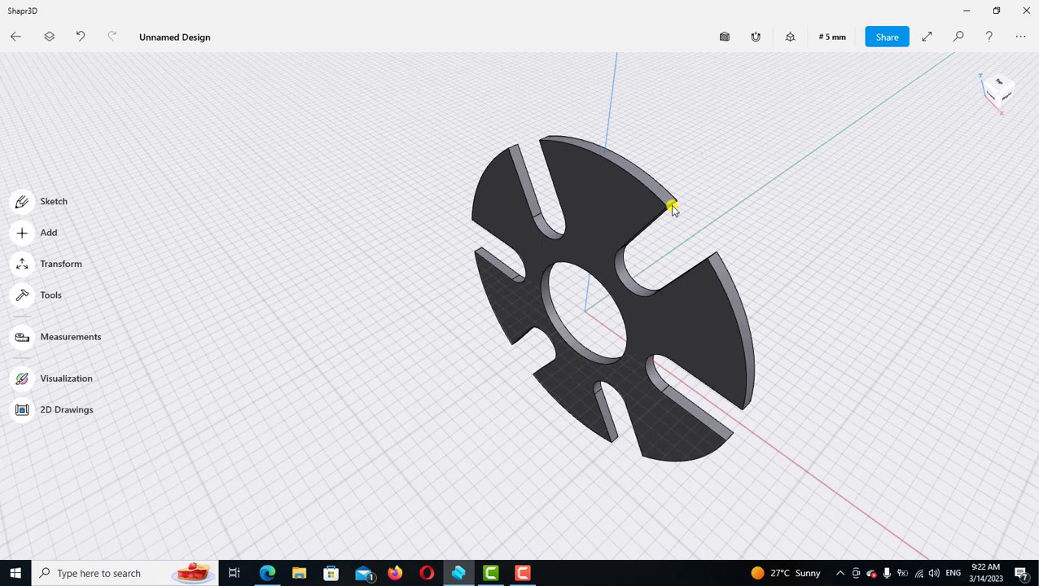
Select the first outer slot-corner edges for filleting, orbiting to reach them
click(672, 206)
scroll(712, 212, up, 3)
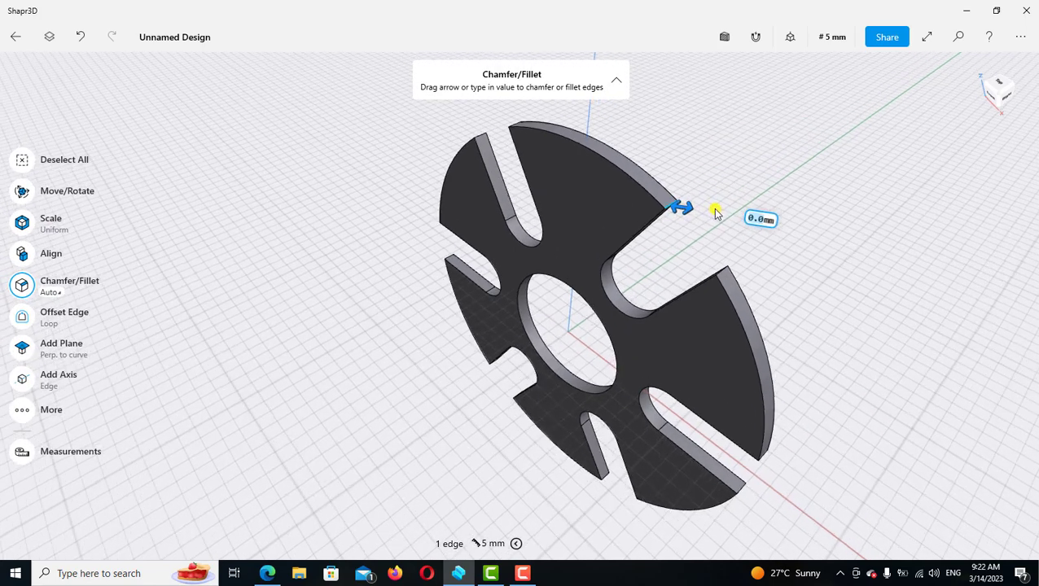
scroll(720, 218, up, 3)
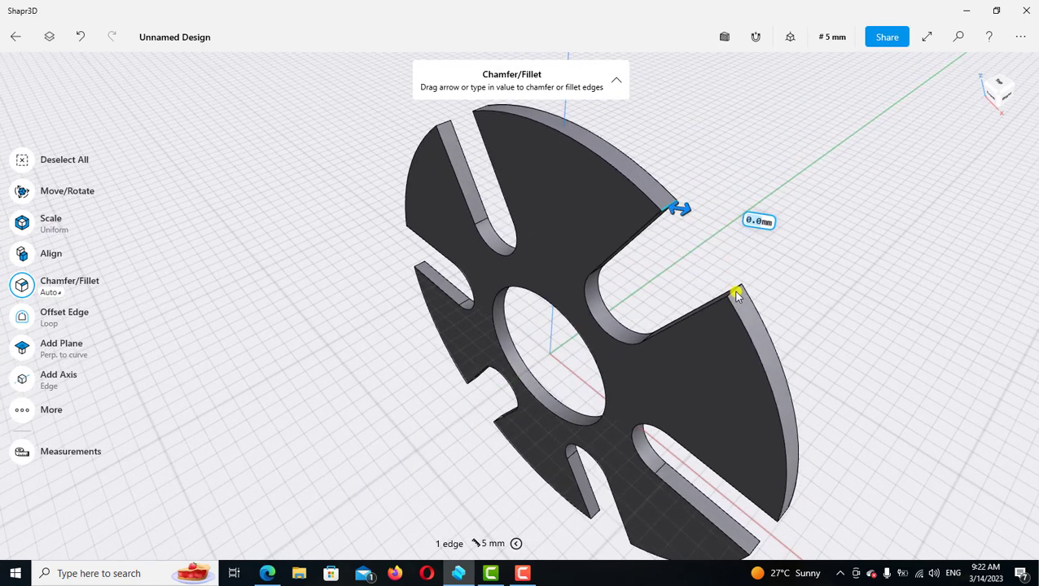
click(769, 293)
scroll(777, 281, down, 2)
scroll(794, 265, down, 2)
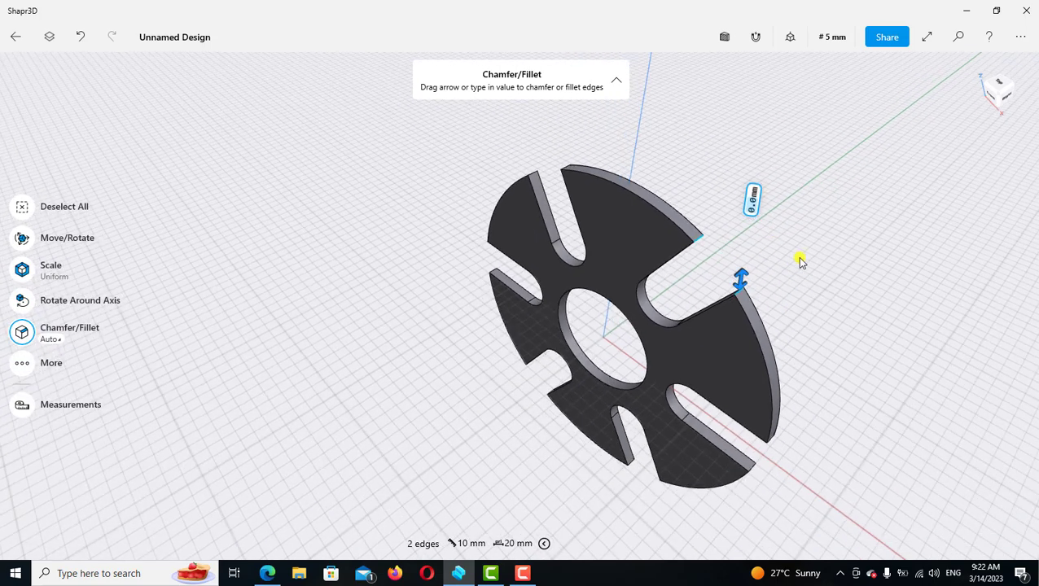
scroll(810, 325, down, 2)
scroll(826, 342, down, 1)
mouse_move(832, 321)
right_down()
mouse_move(831, 308)
mouse_move(837, 376)
mouse_move(774, 231)
right_up()
scroll(741, 244, up, 2)
scroll(782, 241, up, 2)
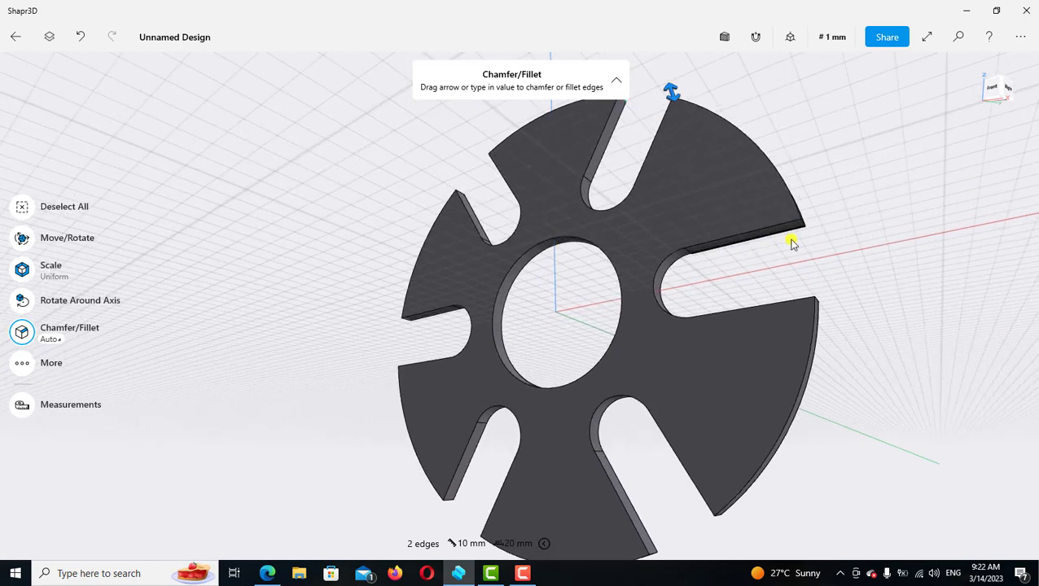
scroll(822, 232, up, 2)
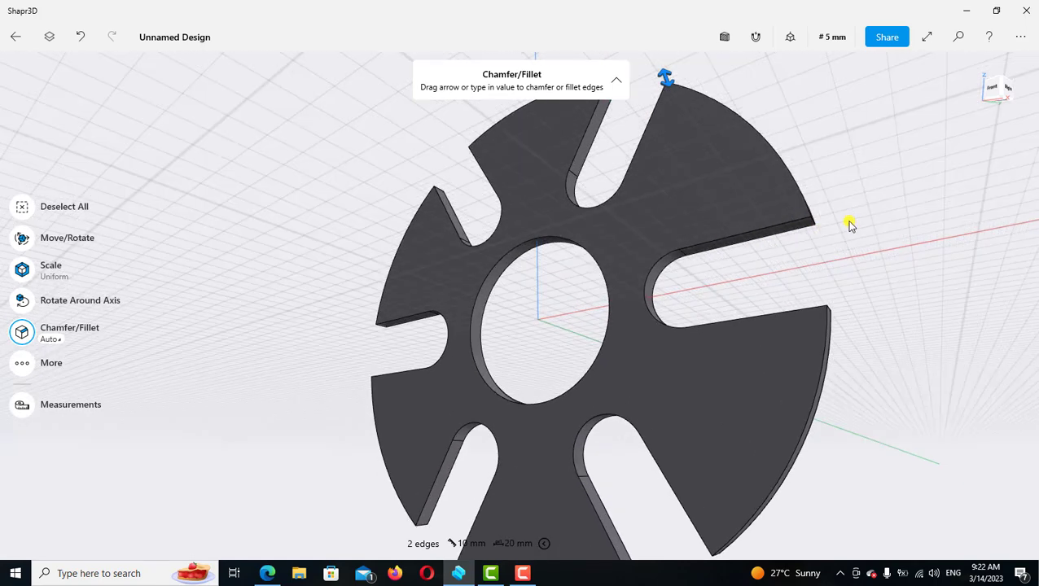
mouse_move(855, 223)
right_down()
mouse_move(775, 211)
mouse_move(763, 226)
right_up()
click(764, 226)
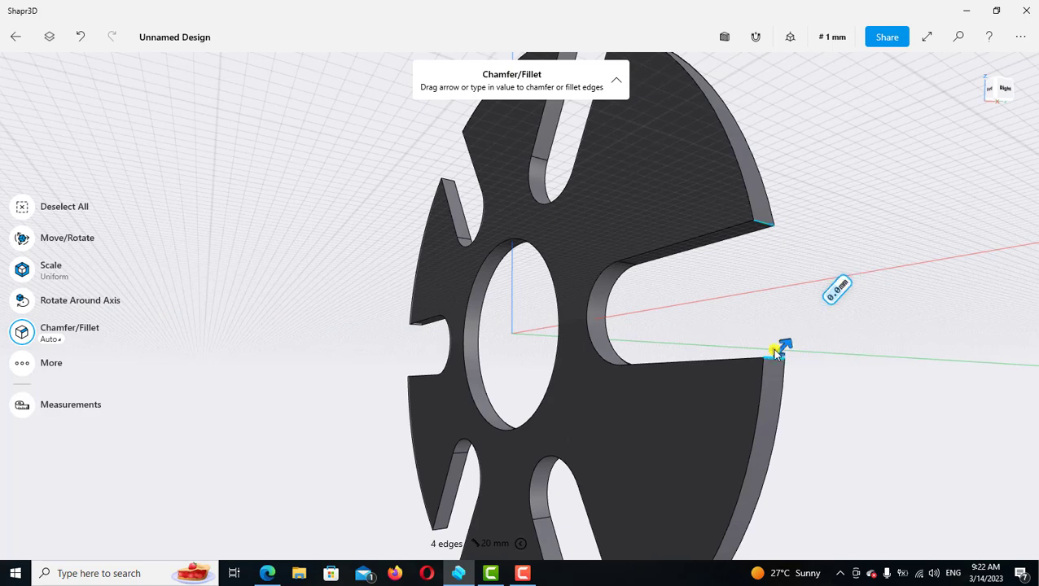
Tilt the disc flat and add more slot-corner edges to the fillet selection
scroll(782, 219, down, 5)
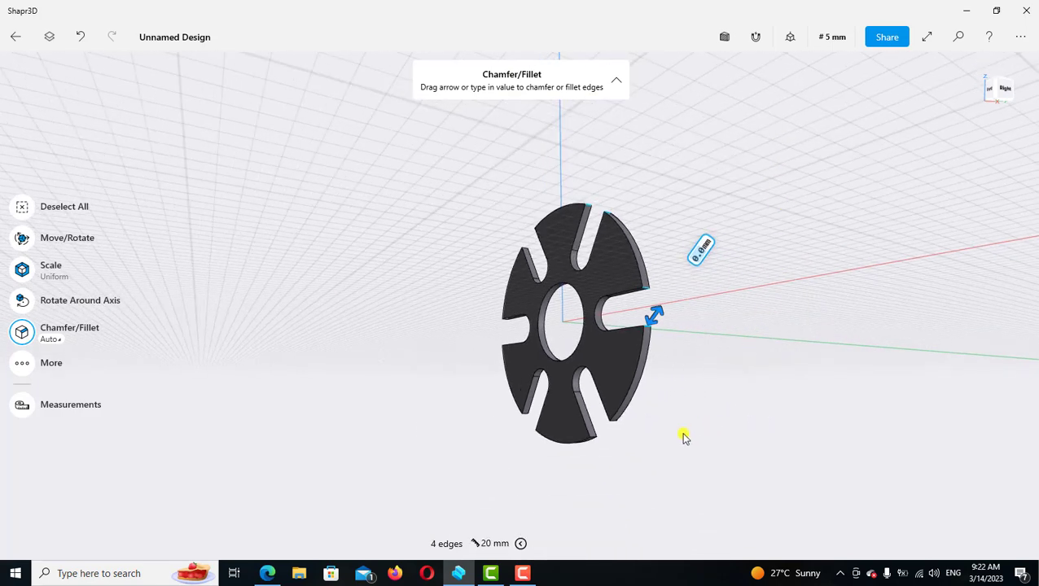
mouse_move(684, 438)
right_down()
mouse_move(705, 405)
mouse_move(739, 387)
mouse_move(647, 411)
right_up()
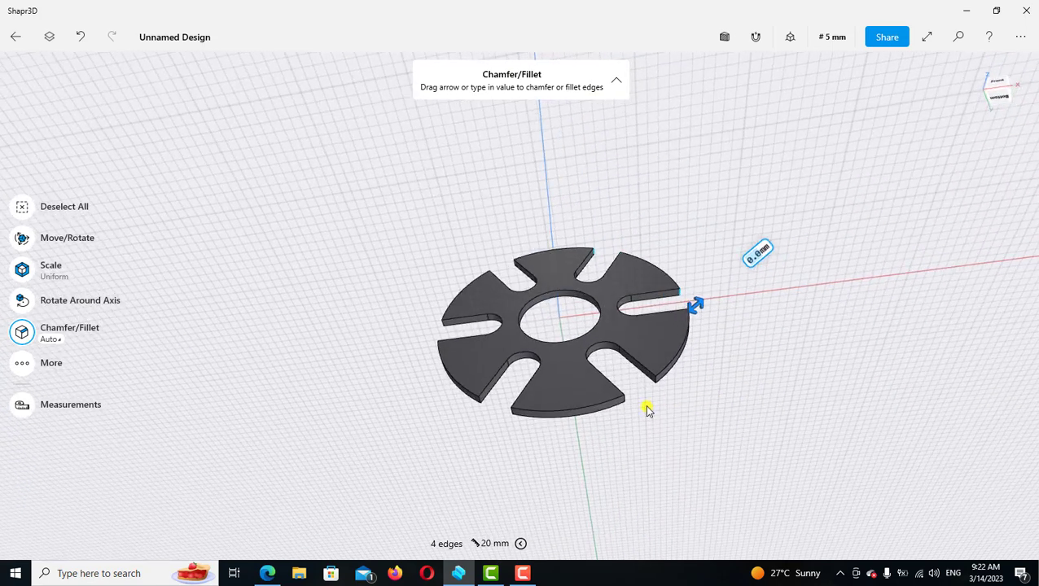
scroll(648, 407, up, 2)
scroll(668, 387, up, 1)
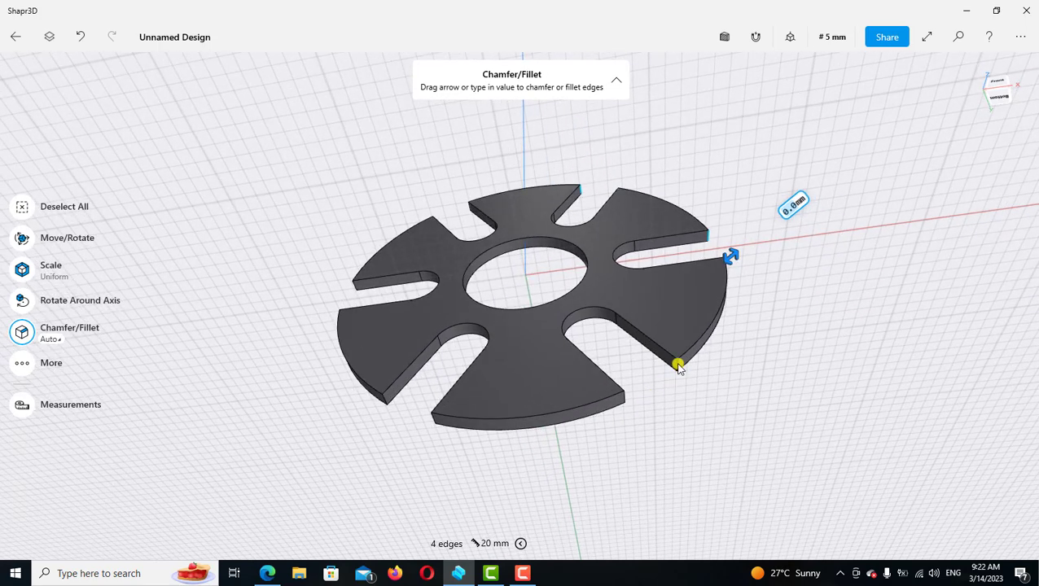
click(628, 398)
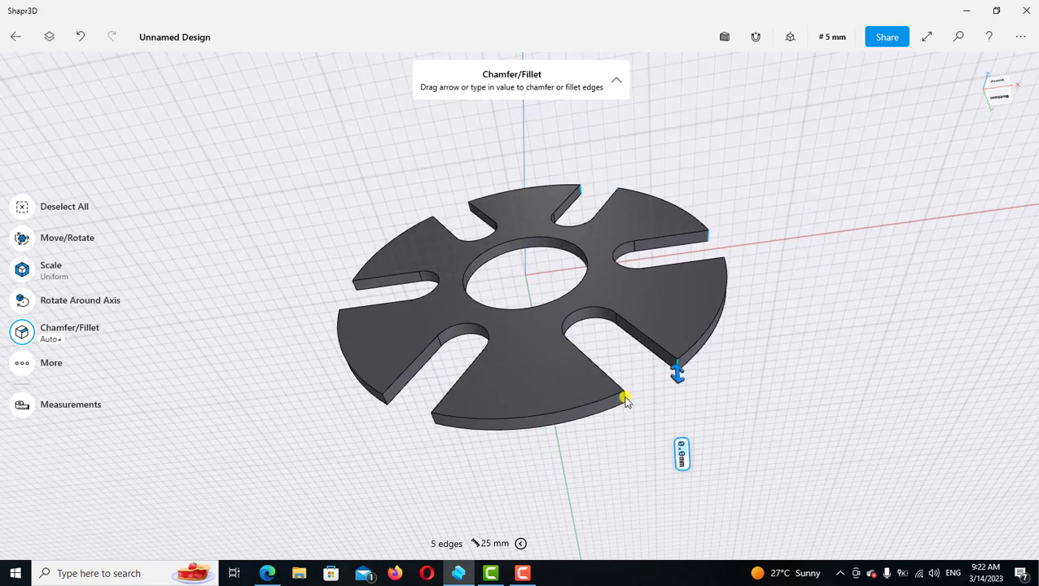
click(625, 399)
scroll(716, 390, down, 2)
scroll(700, 403, down, 1)
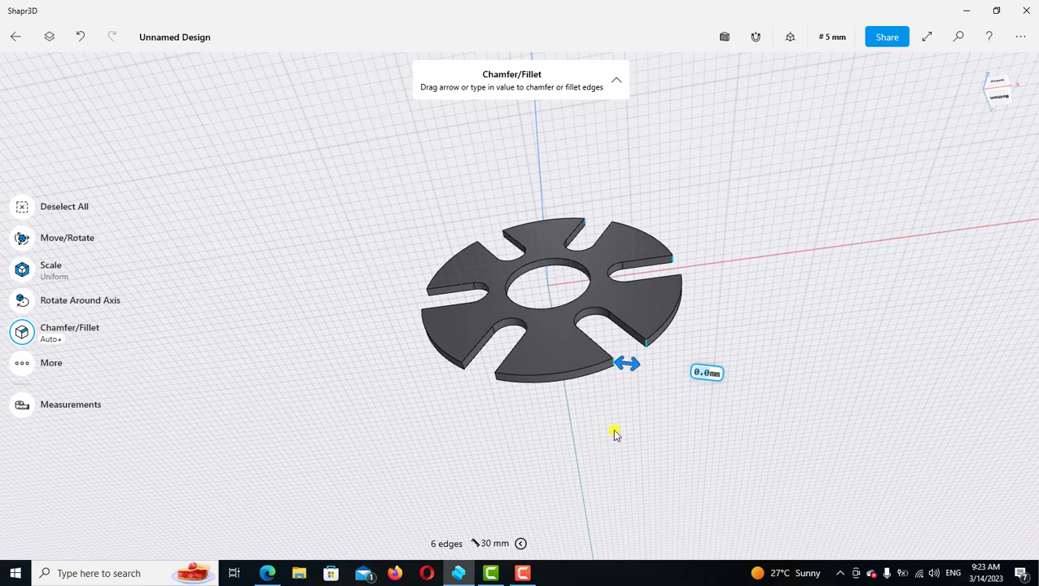
mouse_move(615, 434)
right_down()
mouse_move(647, 427)
mouse_move(634, 437)
mouse_move(609, 386)
mouse_move(579, 408)
mouse_move(505, 431)
mouse_move(520, 451)
mouse_move(465, 371)
right_up()
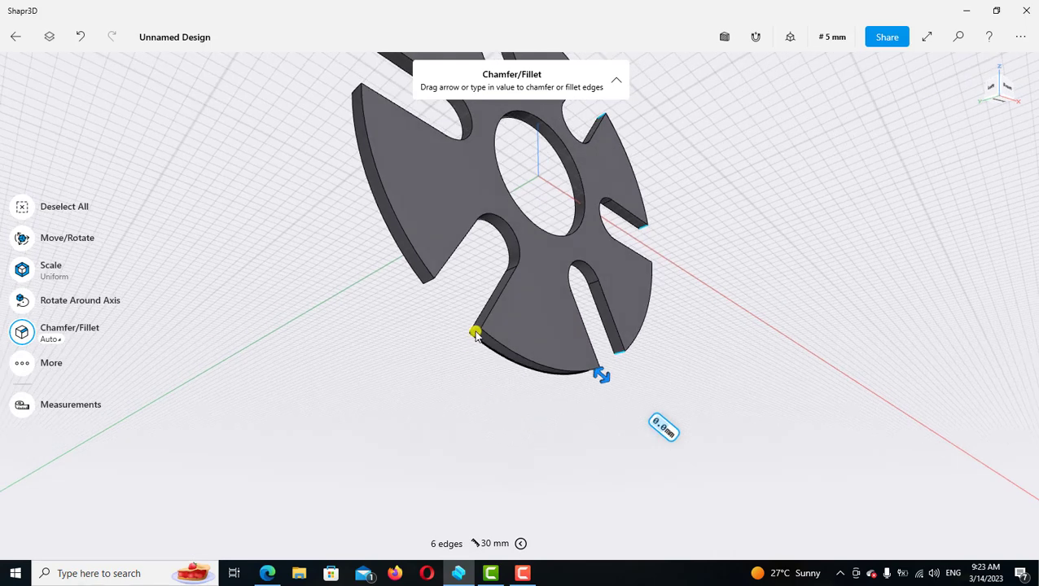
click(474, 338)
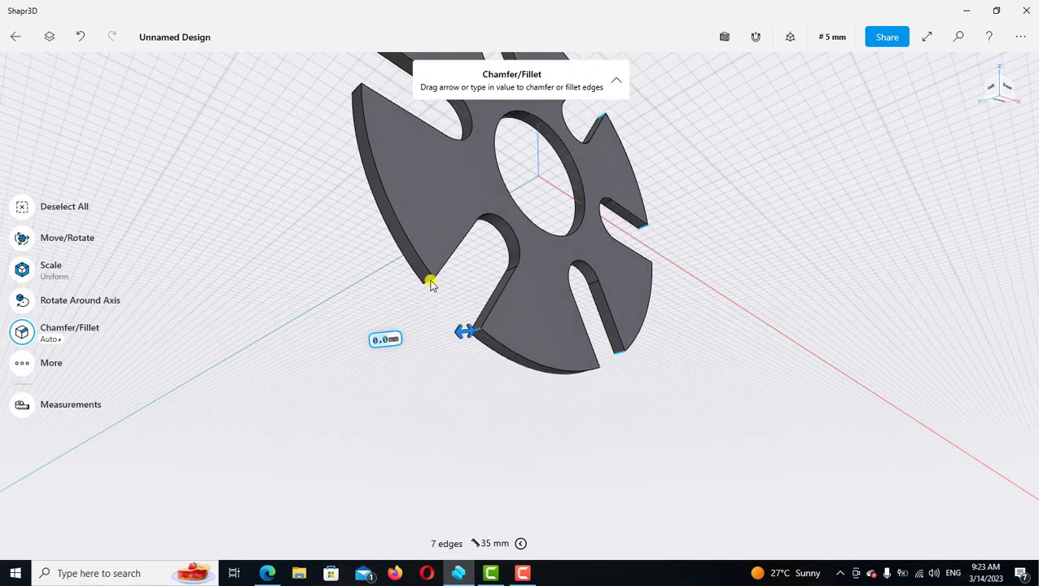
click(431, 282)
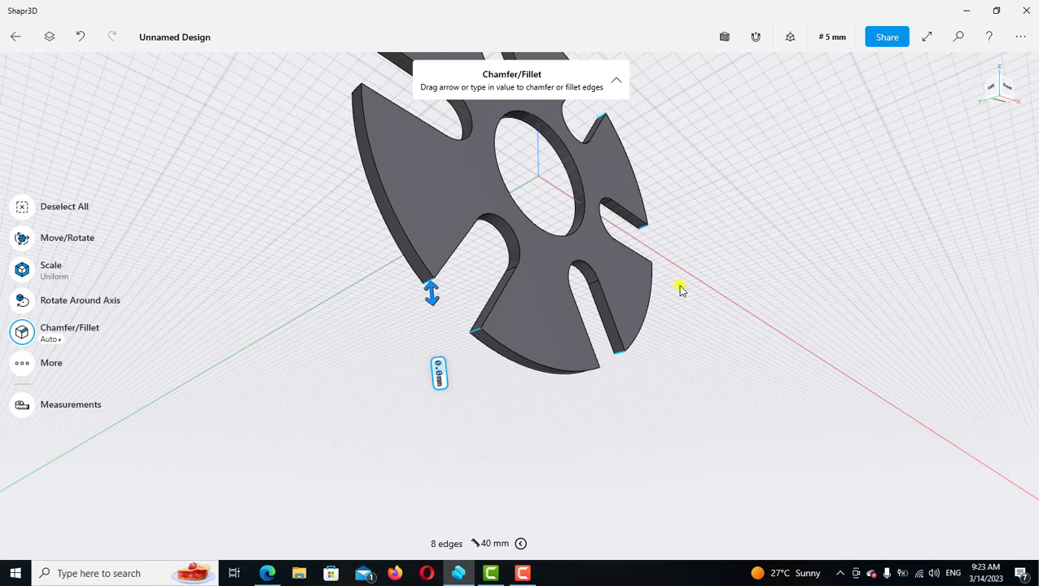
Add the remaining outer slot-corner edges until all twelve are selected
scroll(681, 291, down, 3)
scroll(752, 282, down, 2)
right_drag(751, 250, 758, 309)
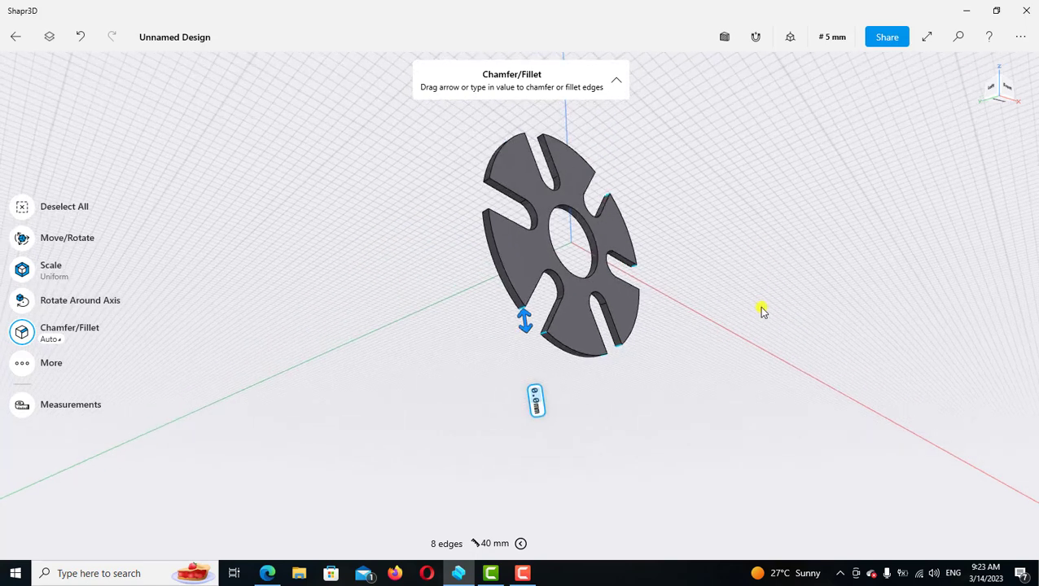
scroll(487, 262, up, 3)
scroll(481, 259, up, 2)
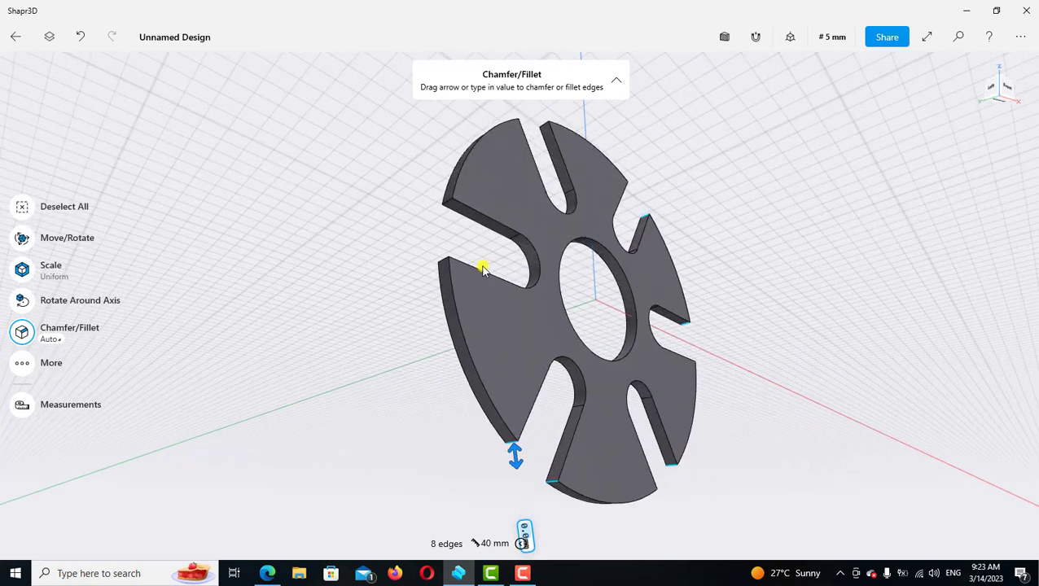
click(442, 263)
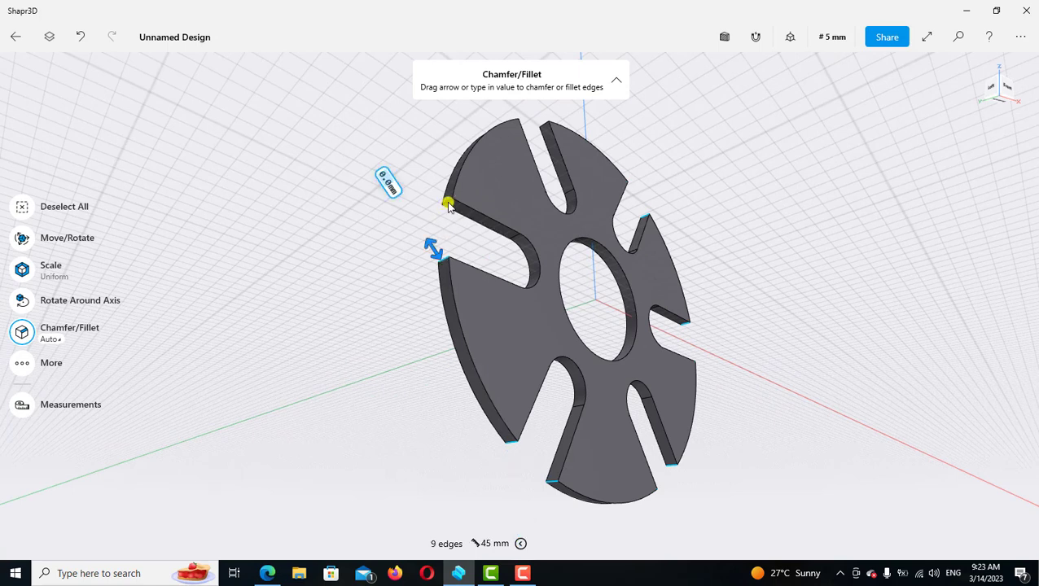
click(448, 204)
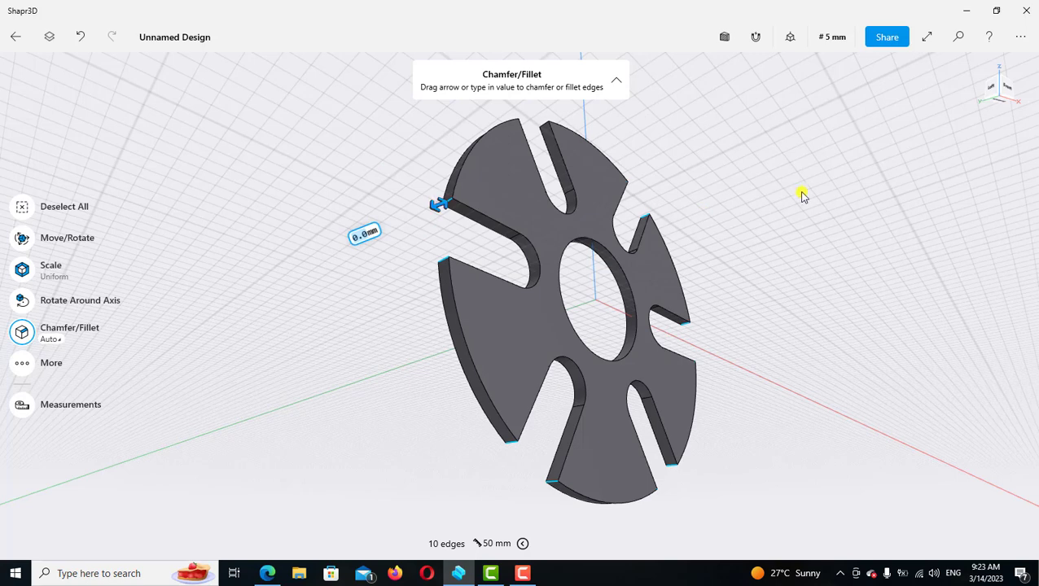
scroll(768, 179, down, 2)
scroll(770, 236, down, 1)
scroll(756, 243, down, 1)
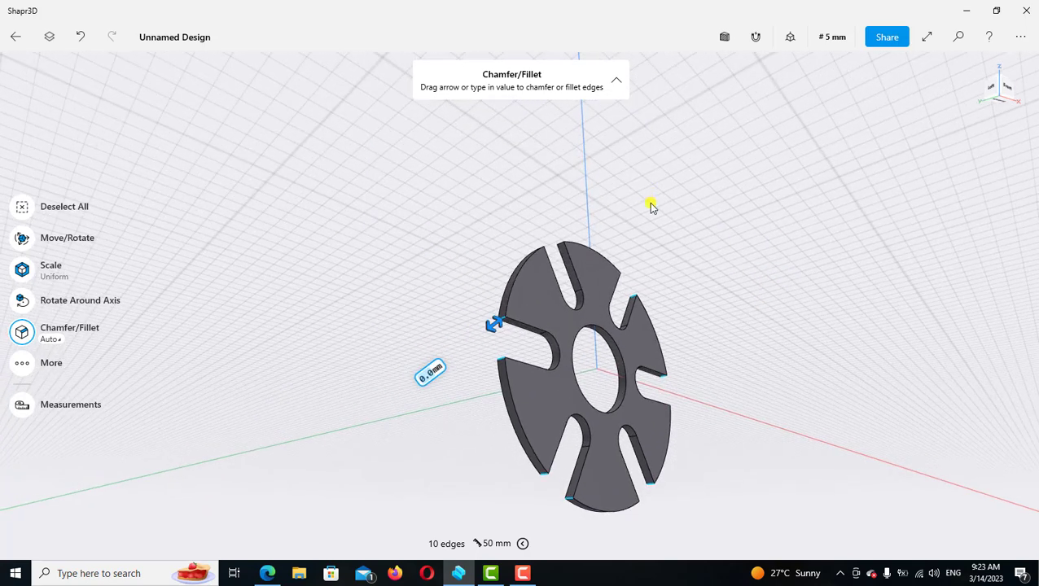
right_drag(650, 207, 652, 257)
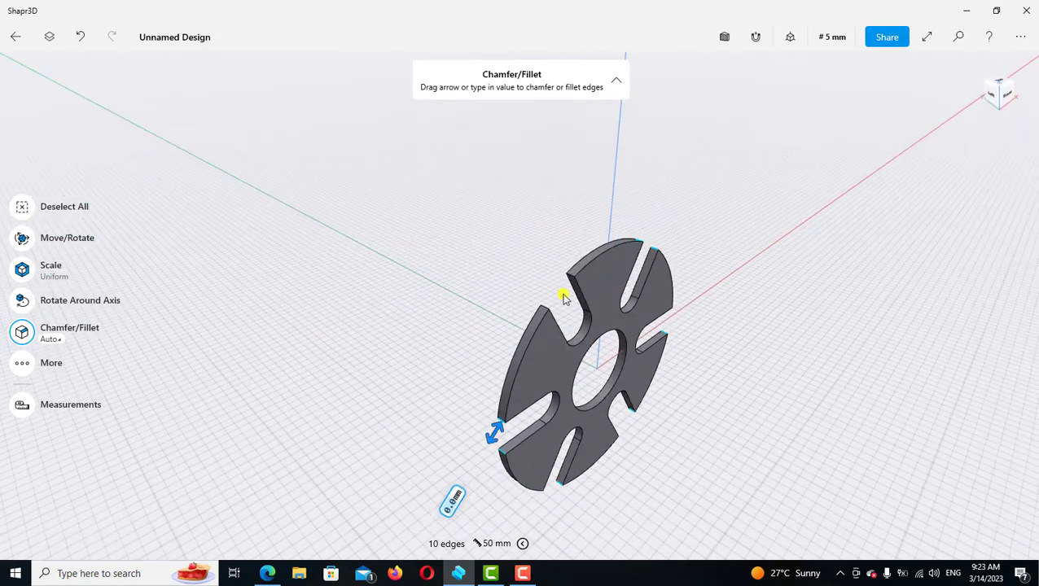
scroll(554, 296, up, 1)
scroll(544, 300, up, 2)
scroll(529, 317, up, 1)
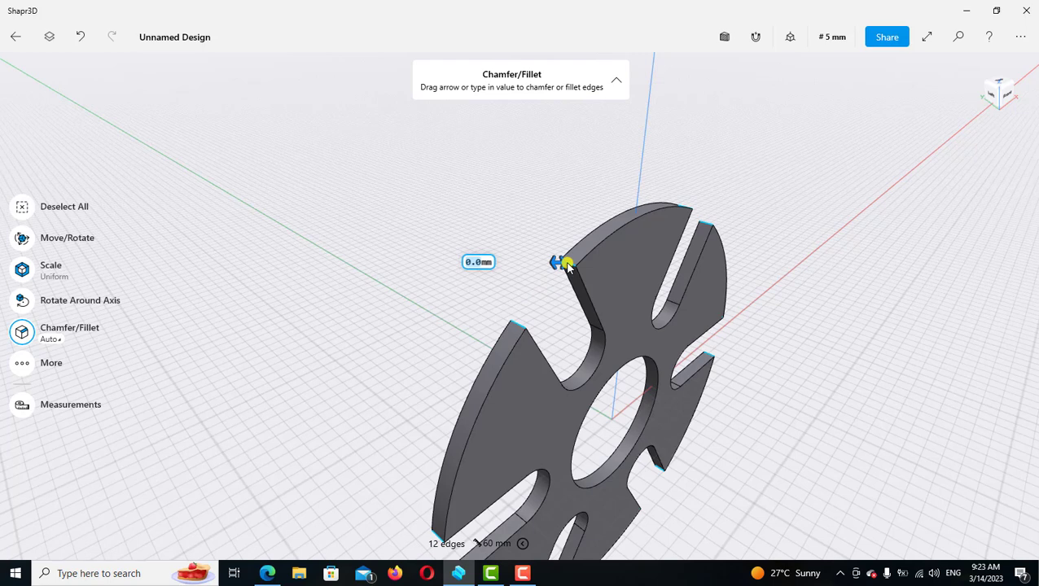
Set the fillet size to 5 mm on the twelve selected corners and exit the tool
click(479, 266)
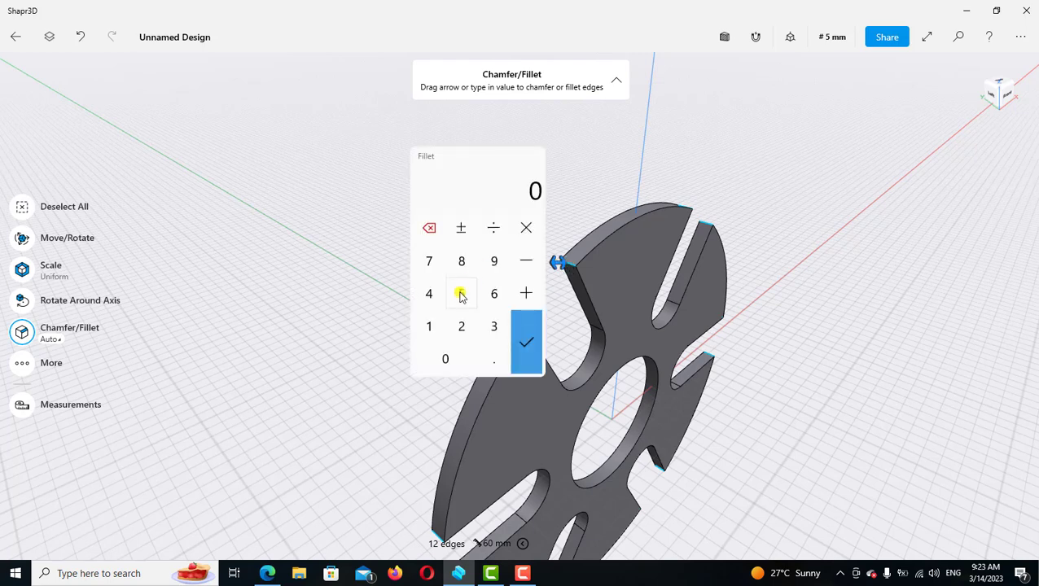
click(461, 293)
click(524, 341)
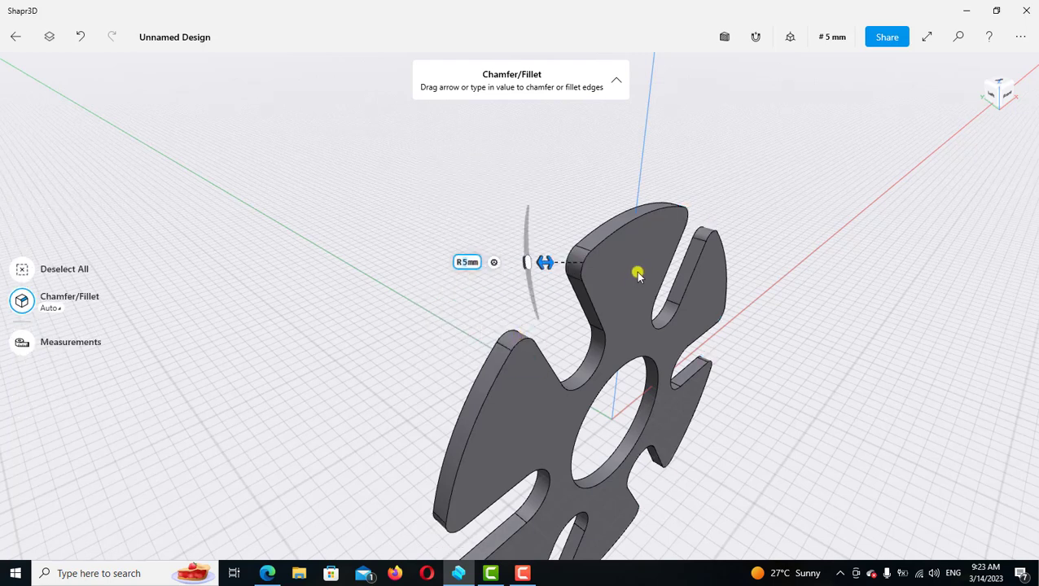
scroll(675, 197, down, 3)
mouse_move(719, 326)
right_down()
mouse_move(708, 307)
mouse_move(722, 334)
mouse_move(802, 247)
right_up()
click(802, 247)
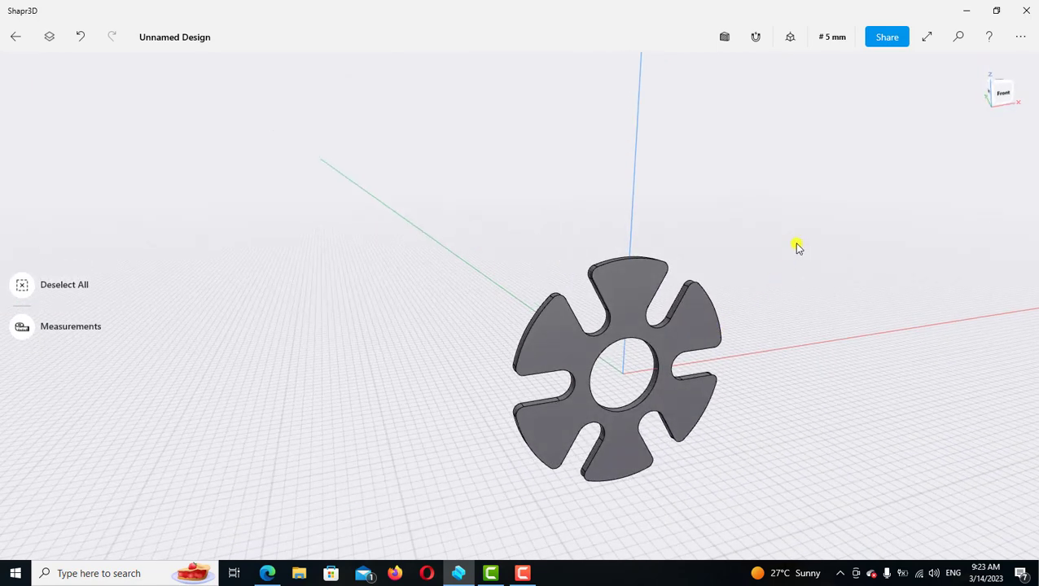
click(790, 248)
scroll(786, 250, down, 2)
scroll(625, 199, up, 3)
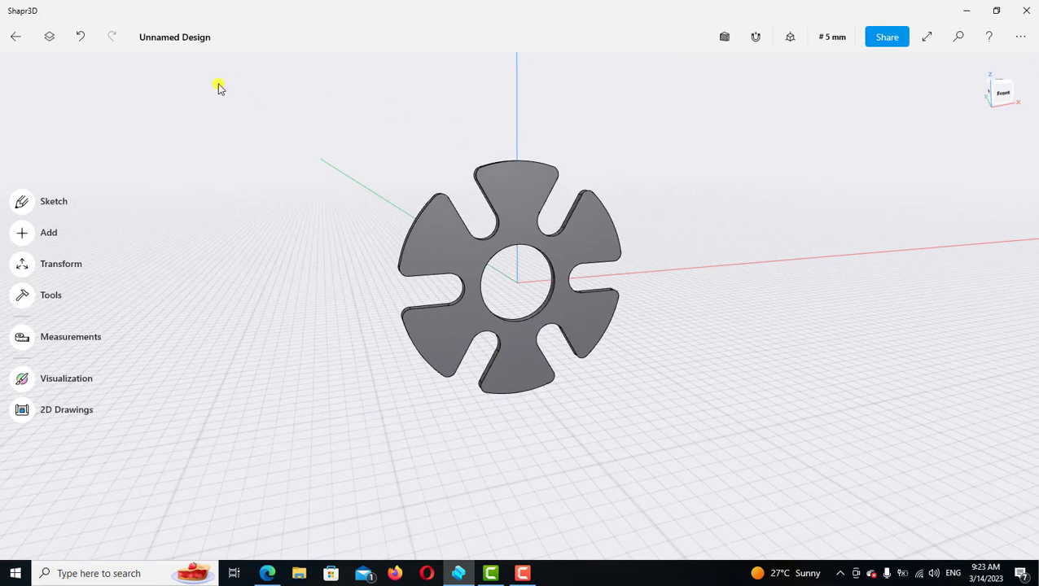
Colour Body 01 red (#DE3737) in Visualize, then return to modelling
click(49, 37)
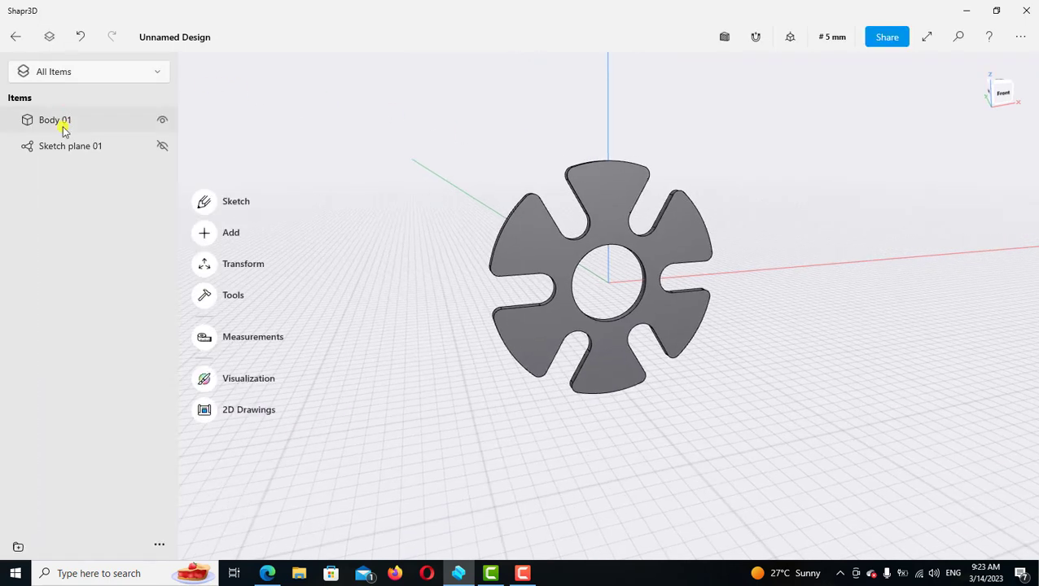
click(68, 126)
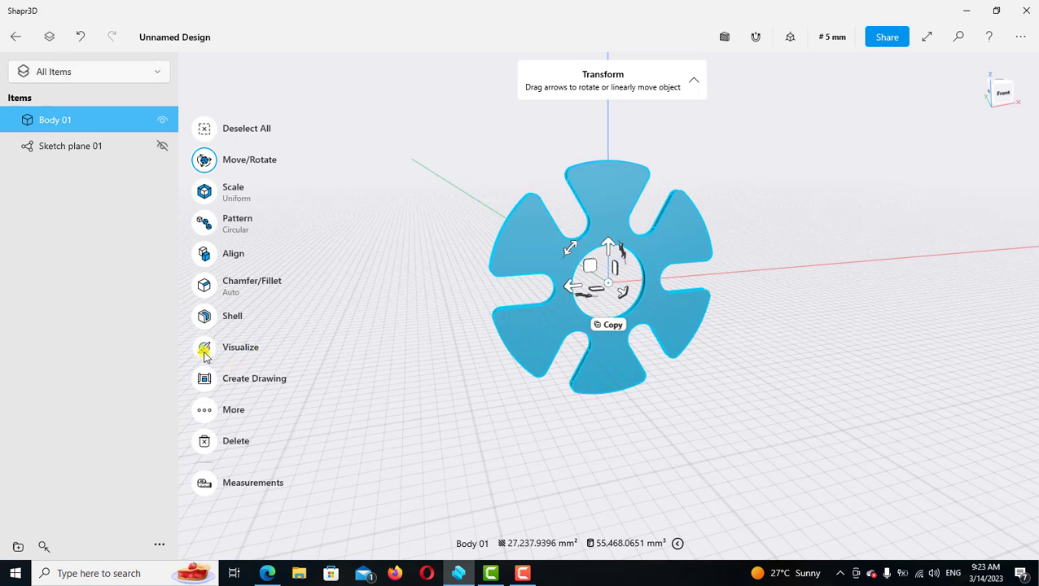
click(204, 350)
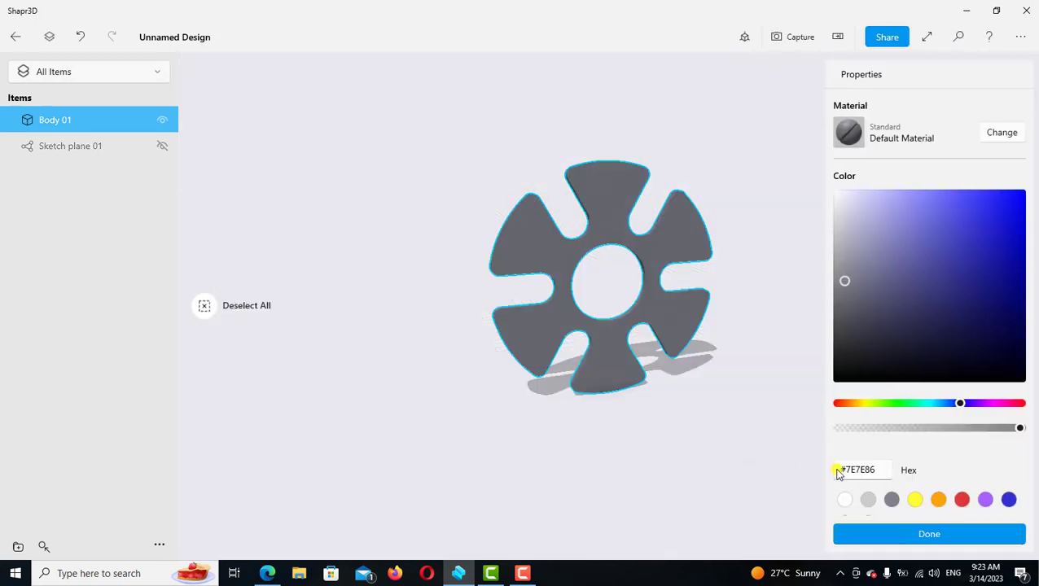
click(962, 499)
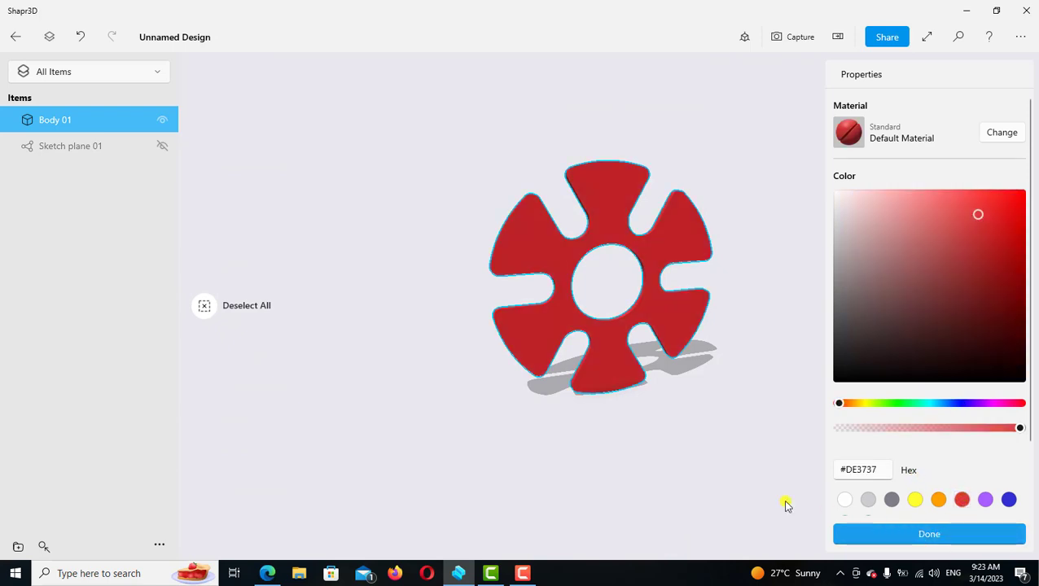
click(703, 444)
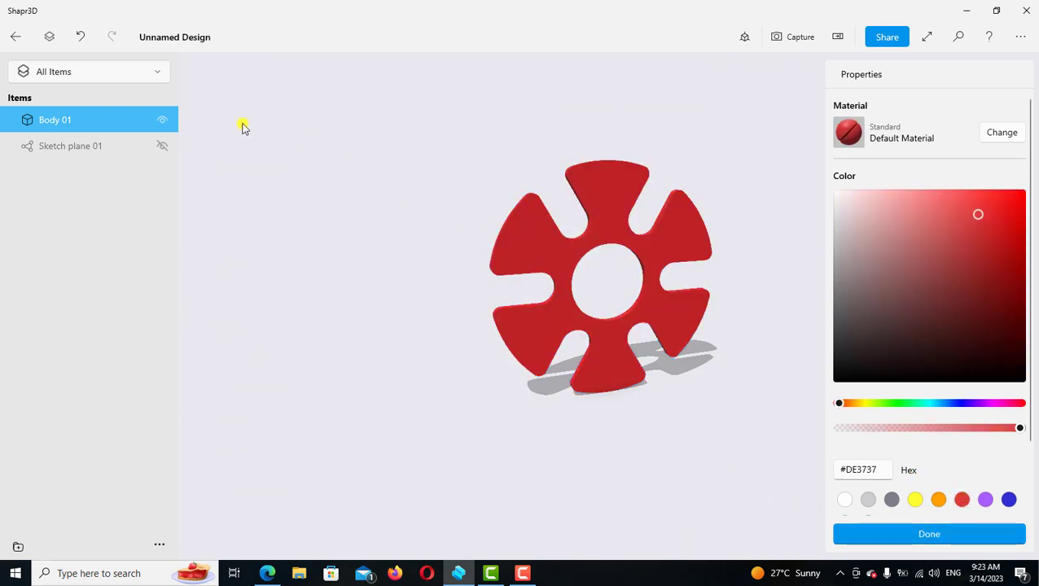
click(17, 38)
click(16, 38)
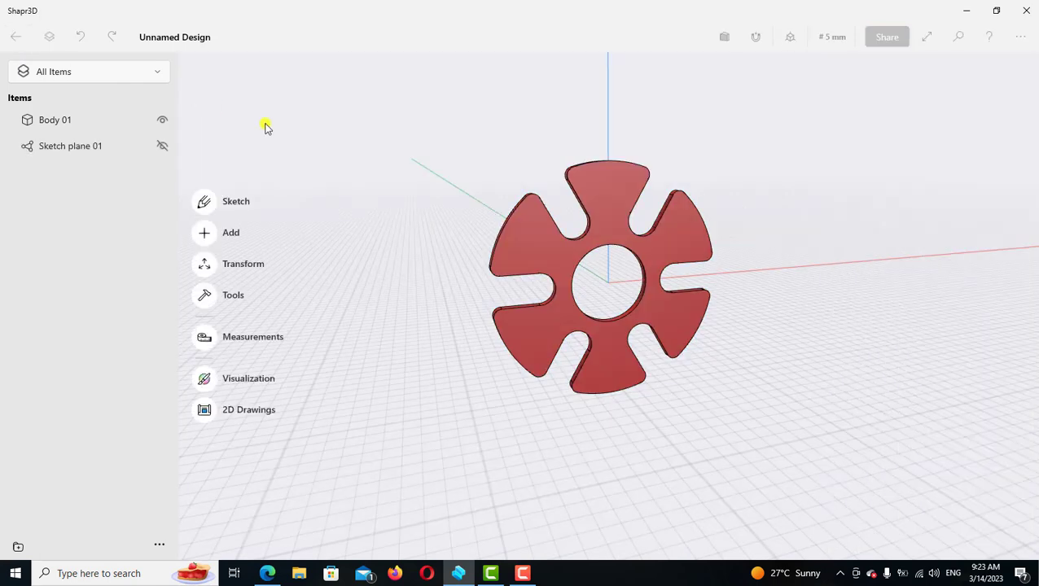
Apply a Rough Aluminum metallic material to the bore's inner face, then return to modelling
right_drag(752, 281, 775, 298)
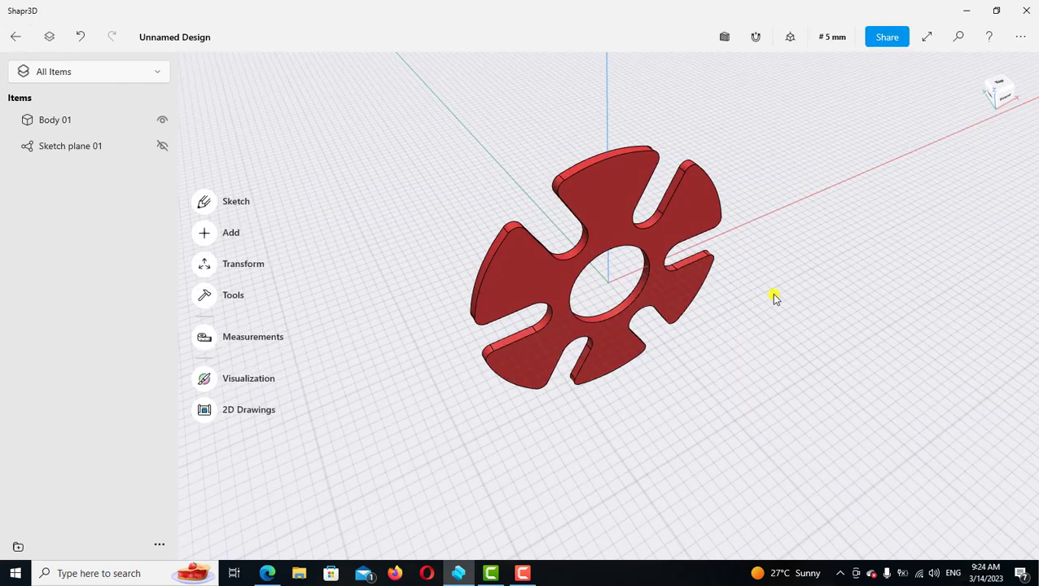
scroll(618, 305, up, 3)
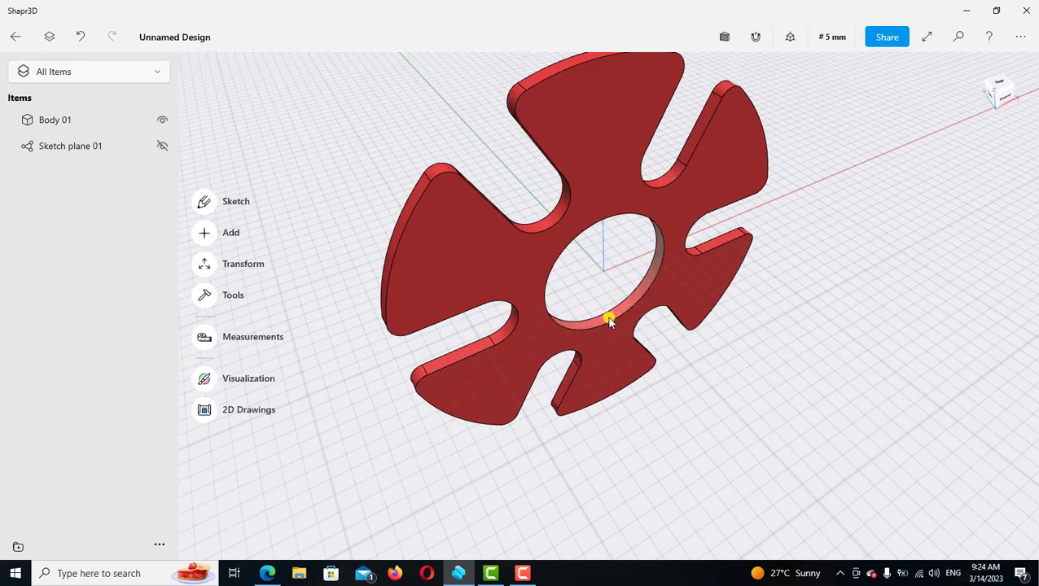
click(607, 317)
scroll(462, 332, down, 2)
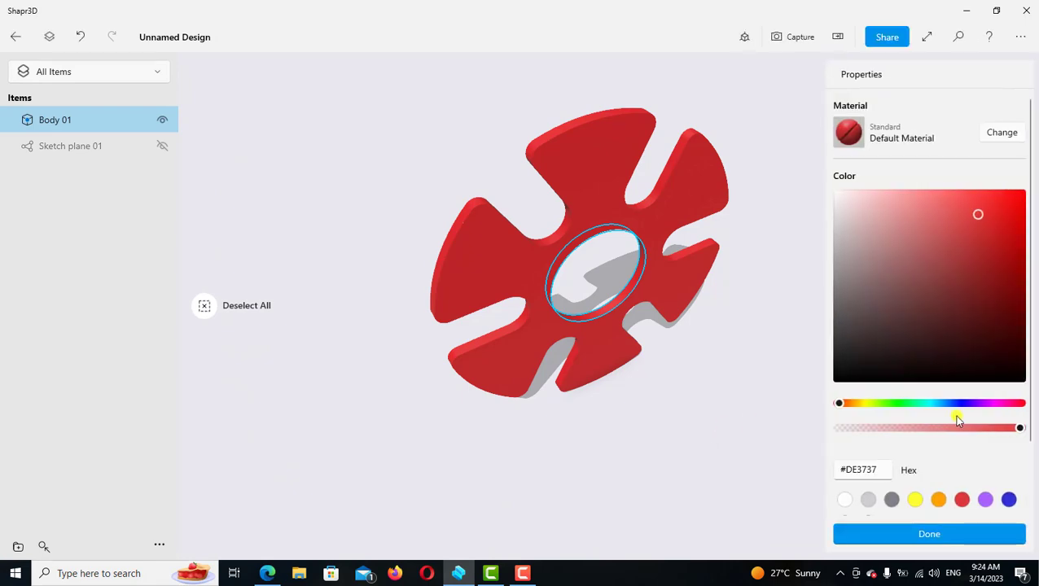
scroll(953, 411, down, 2)
scroll(943, 399, up, 2)
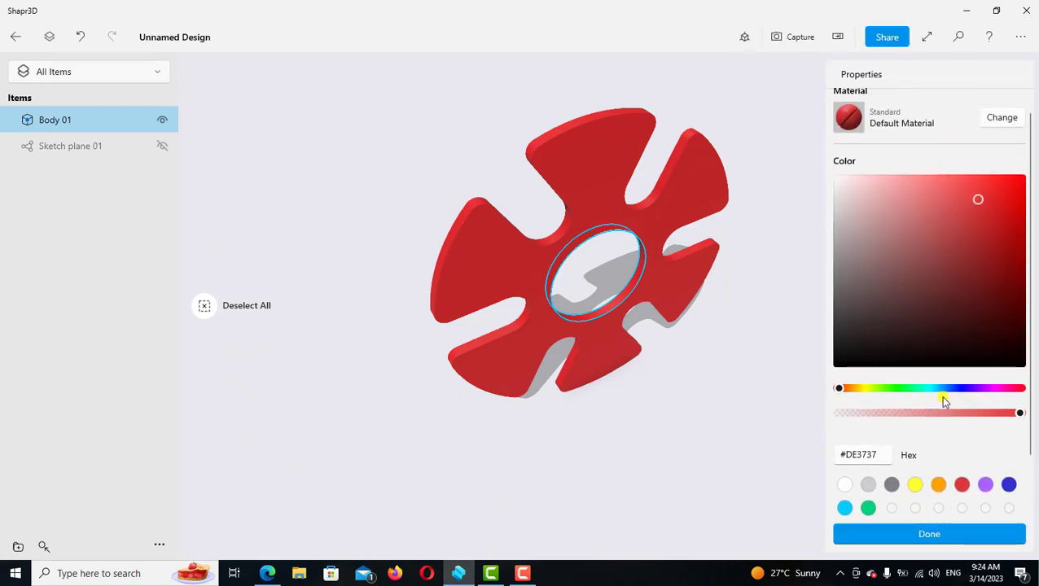
click(1002, 133)
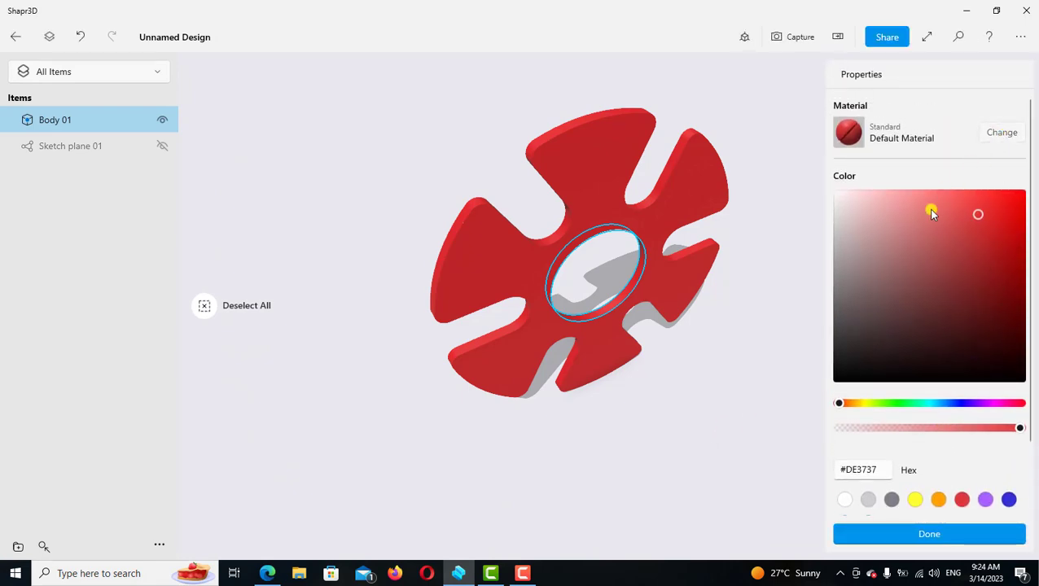
scroll(923, 394, down, 4)
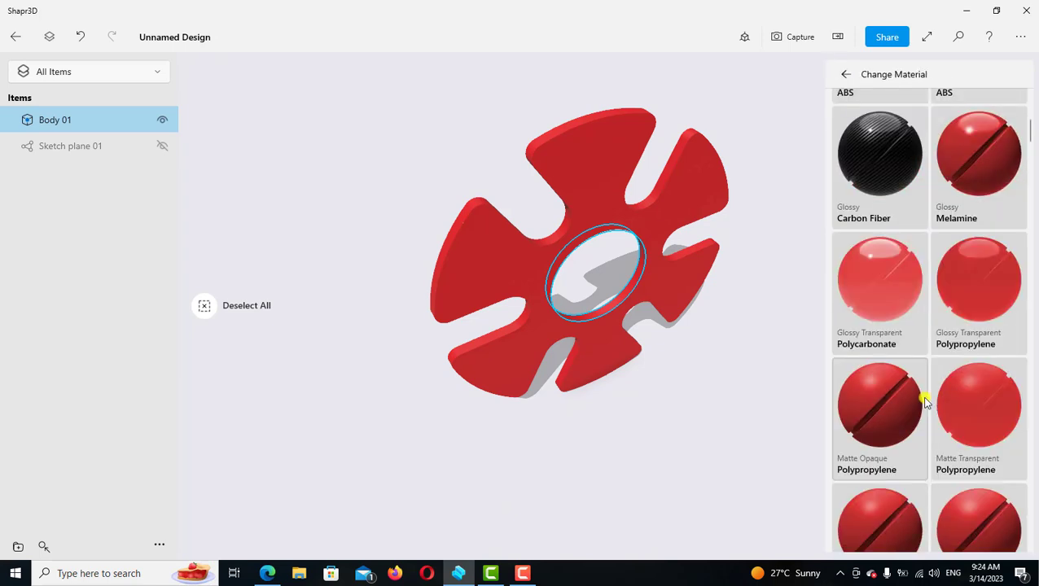
scroll(923, 394, down, 3)
scroll(922, 394, down, 3)
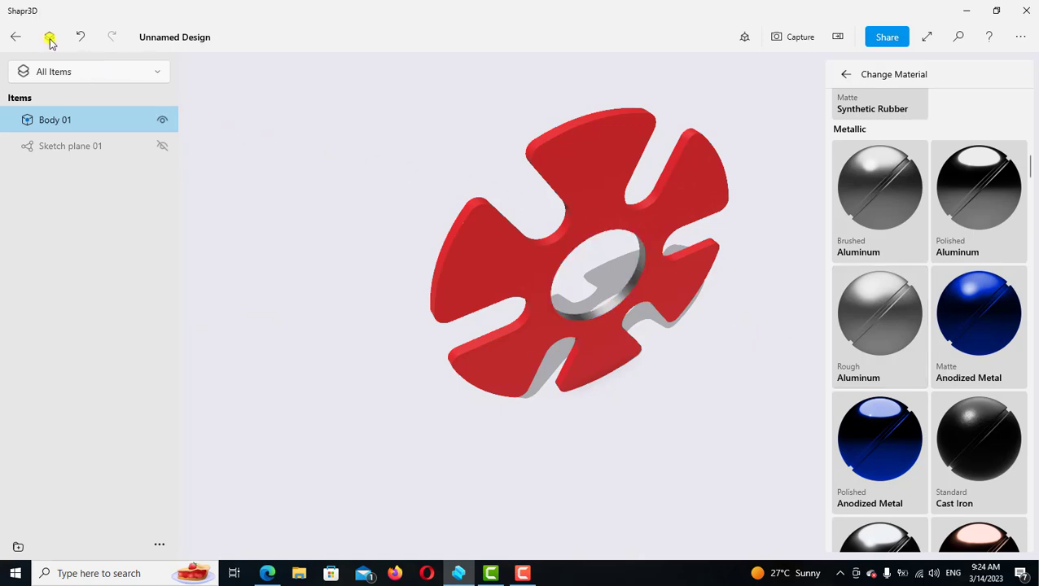
click(17, 36)
click(16, 39)
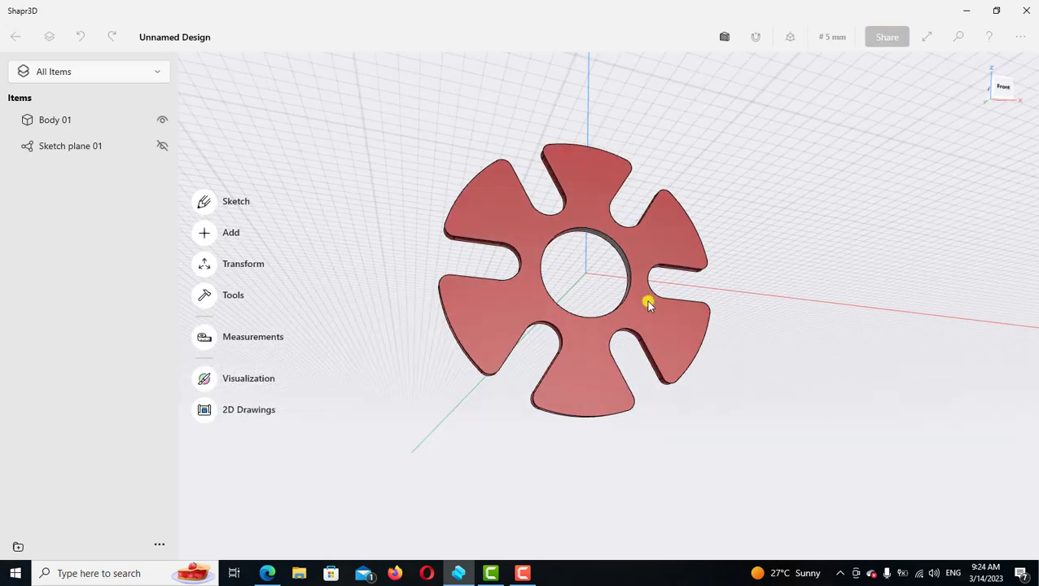
right_drag(627, 329, 607, 312)
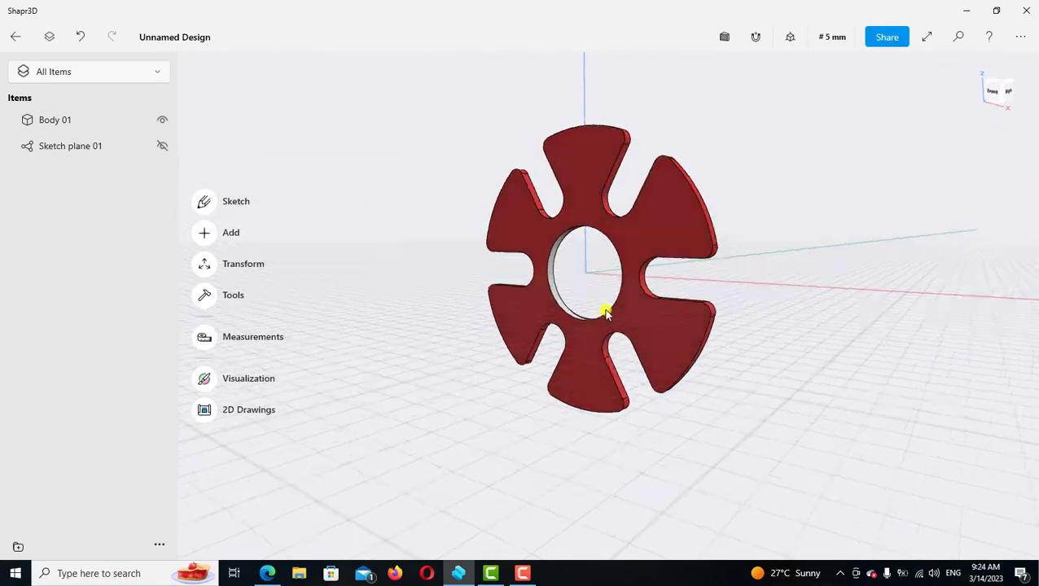